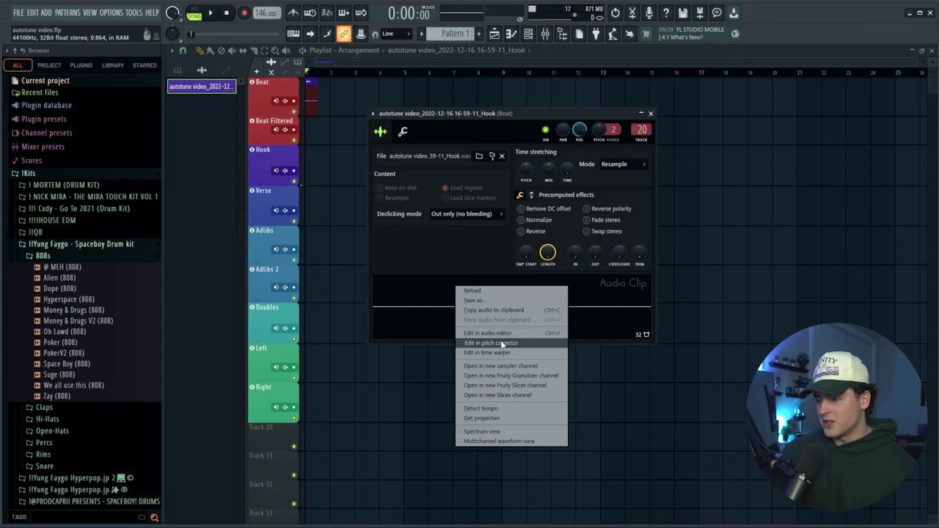
Step: Open the existing Hook audio clip in the pitch corrector
left_click(503, 342)
scroll(358, 254, "down", 1)
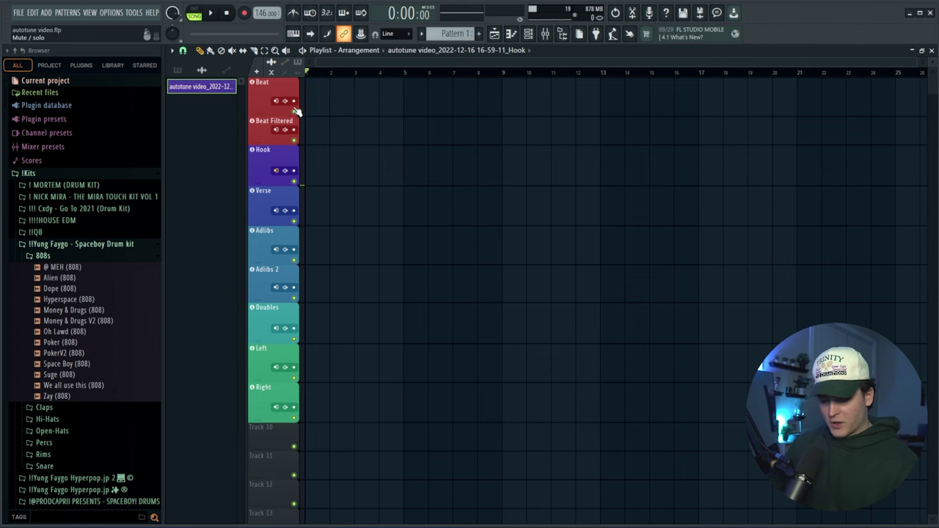
Step: Arm the Hook track and record a new vocal take on it
left_click(293, 170)
key("space")
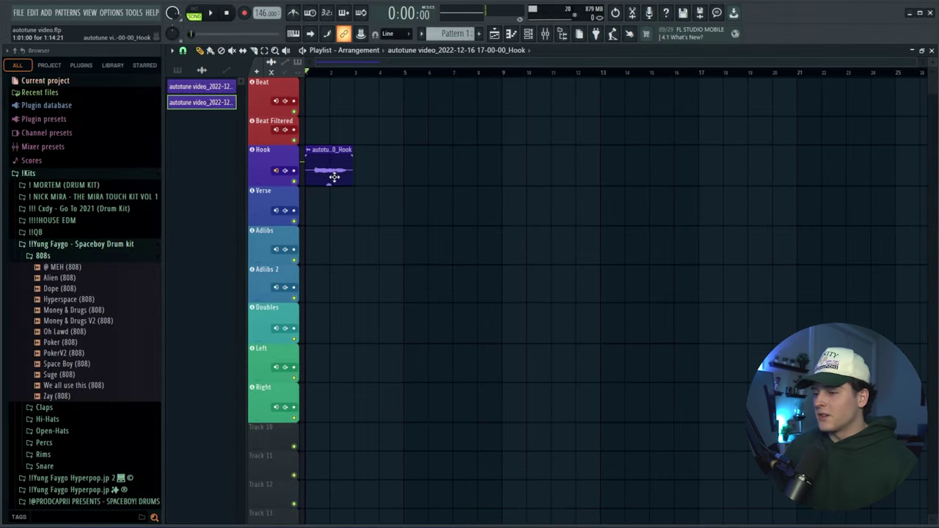
Step: Open the new Hook recording in the Newtone pitch corrector and reposition its window to view the notes
double_click(334, 176)
right_click(425, 343)
left_click(496, 396)
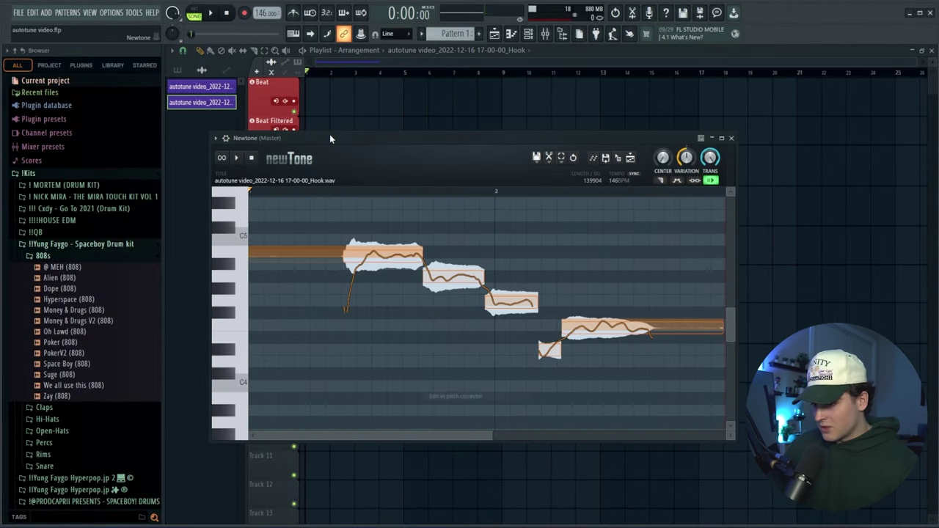
left_click_drag(394, 142, 422, 120)
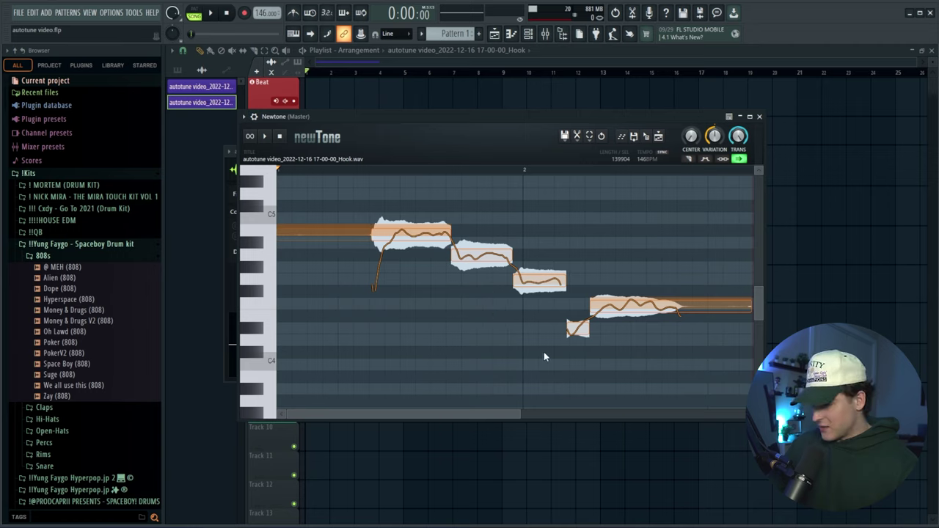
scroll(481, 359, "down", 2)
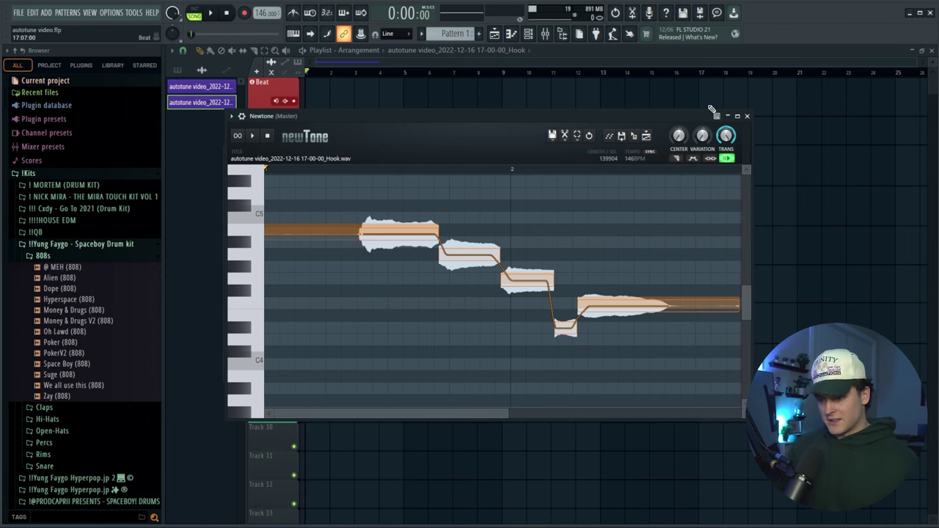
Step: Play back the vocal in Newtone, select all of its notes and snap them to the scale
key("space")
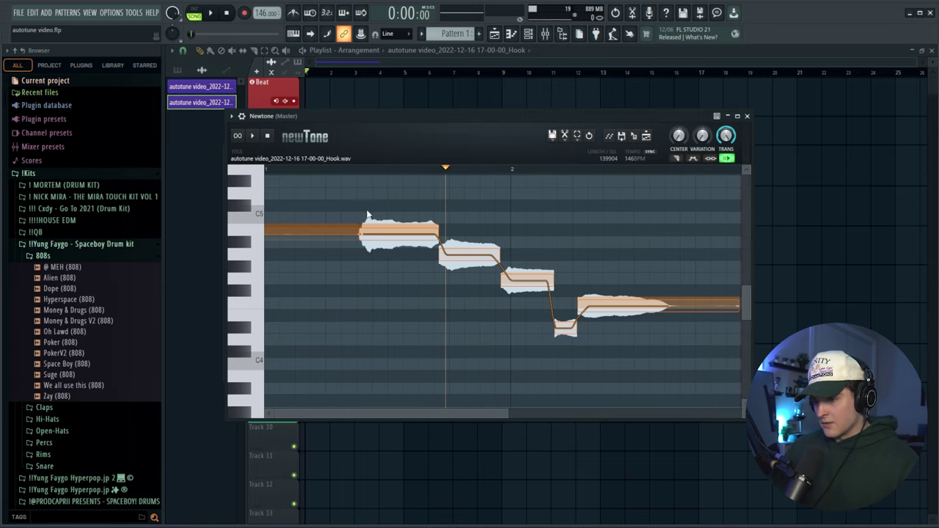
left_click_drag(336, 188, 652, 339)
left_click_drag(455, 114, 475, 106)
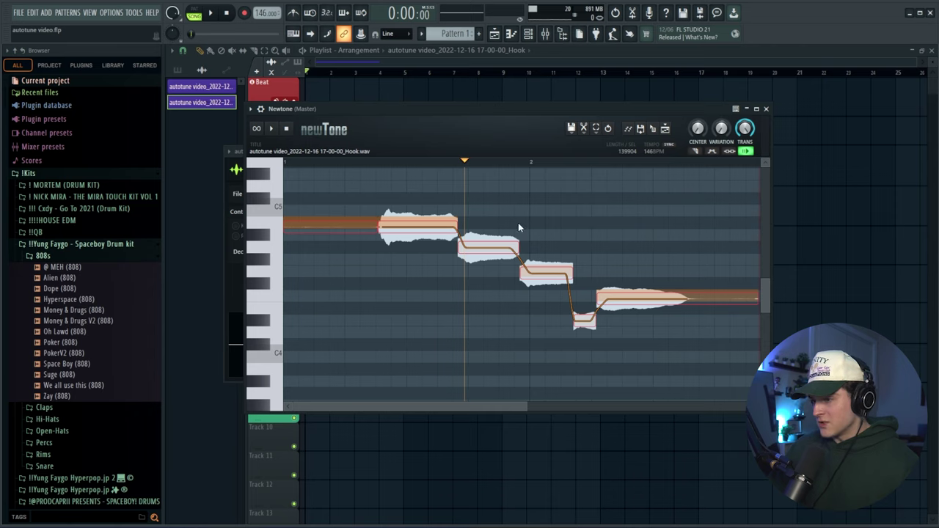
left_click(585, 129)
mouse_move(646, 273)
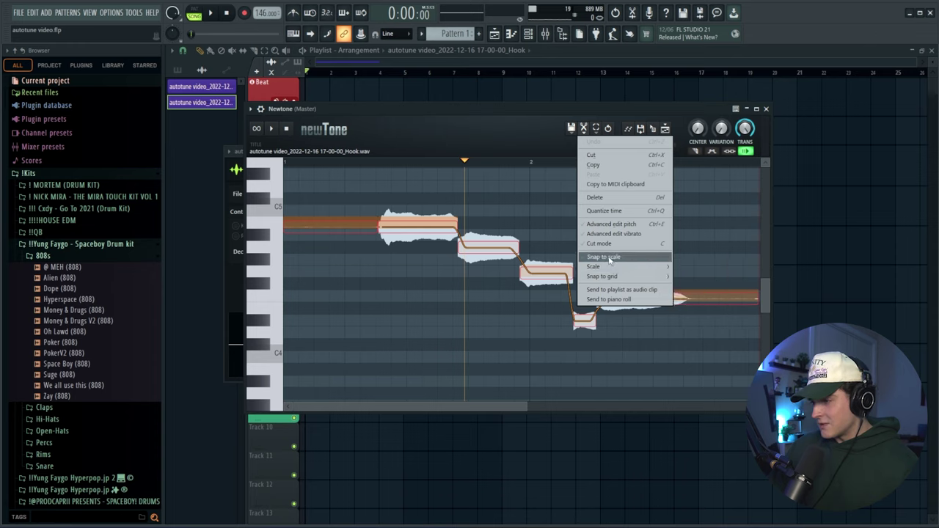
left_click(604, 256)
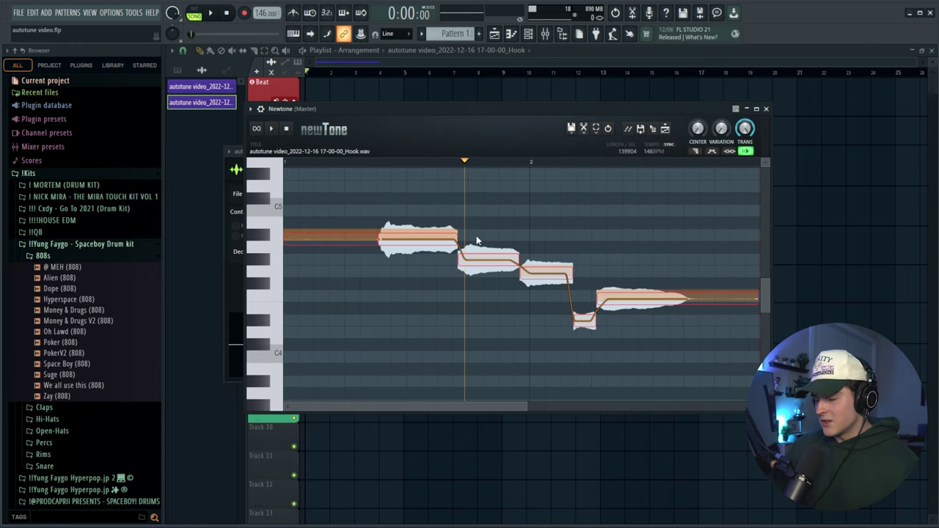
Step: Close the Hook track's Auto-Tune Pro window and set Center to 100% for the selected Newtone notes
left_click(357, 162)
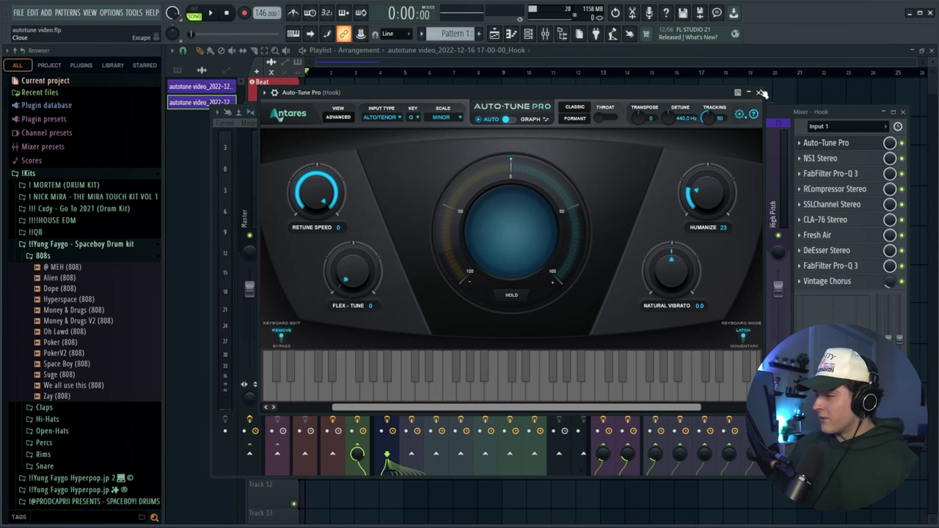
left_click(759, 94)
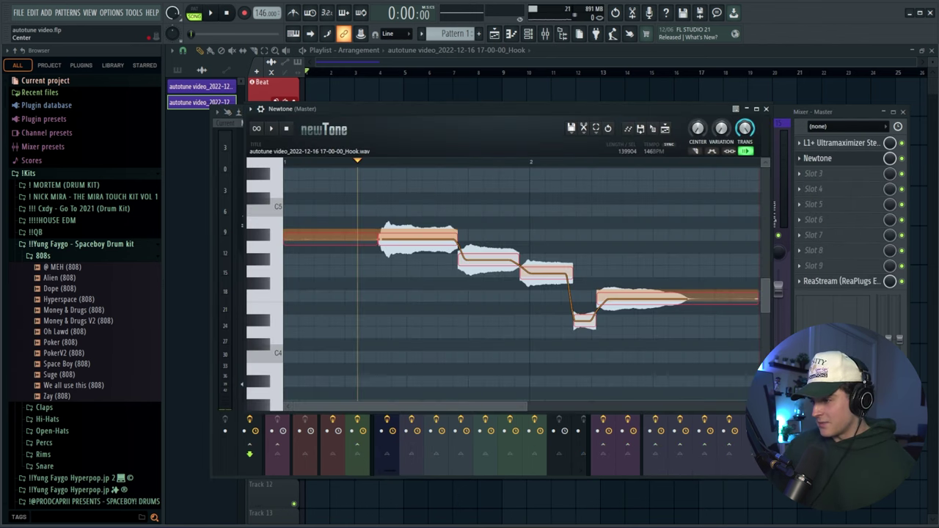
left_click_drag(697, 129, 697, 77)
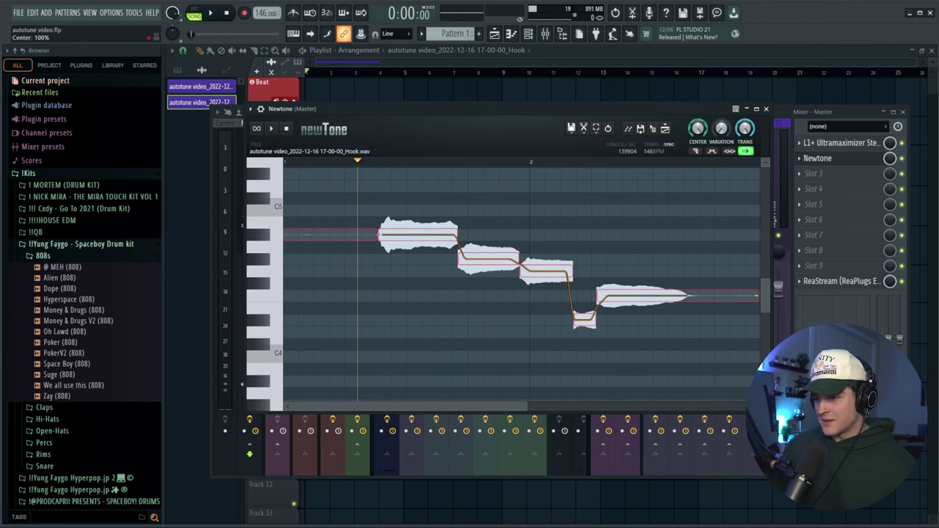
left_click_drag(698, 128, 697, 134)
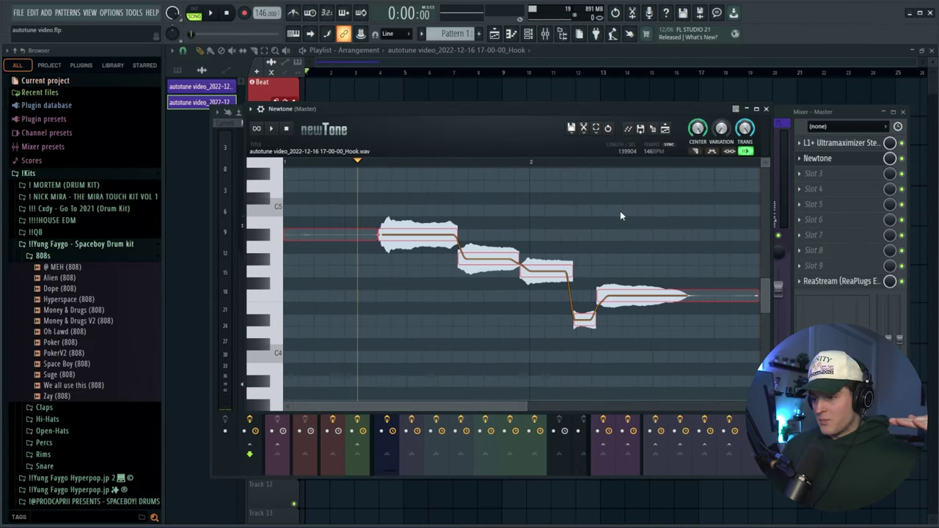
Step: Audition the tuned vocal in Newtone from just before the first sung note, and select its notes
left_click_drag(354, 160, 344, 162)
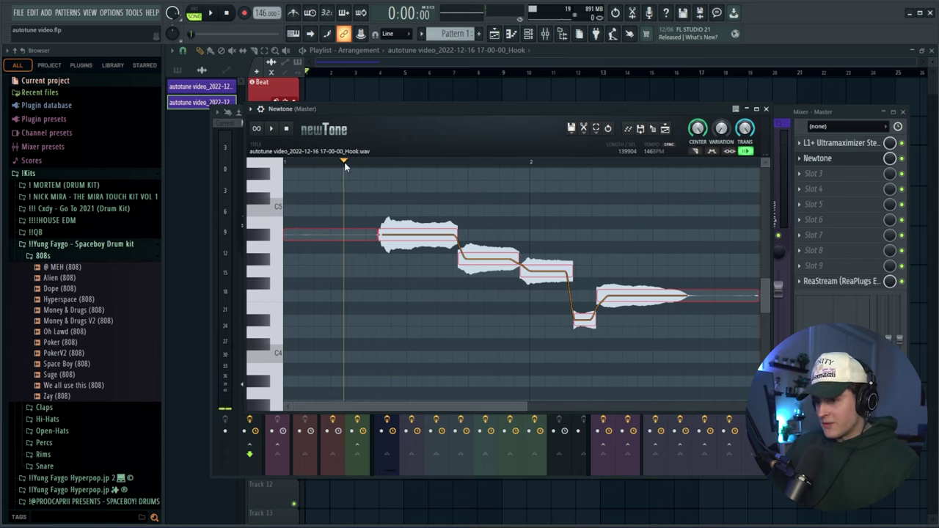
key("space")
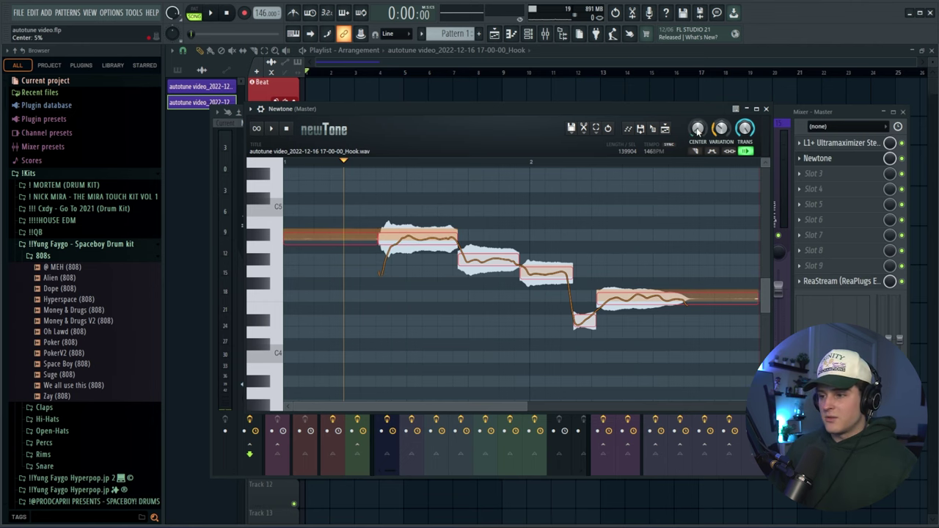
key("space")
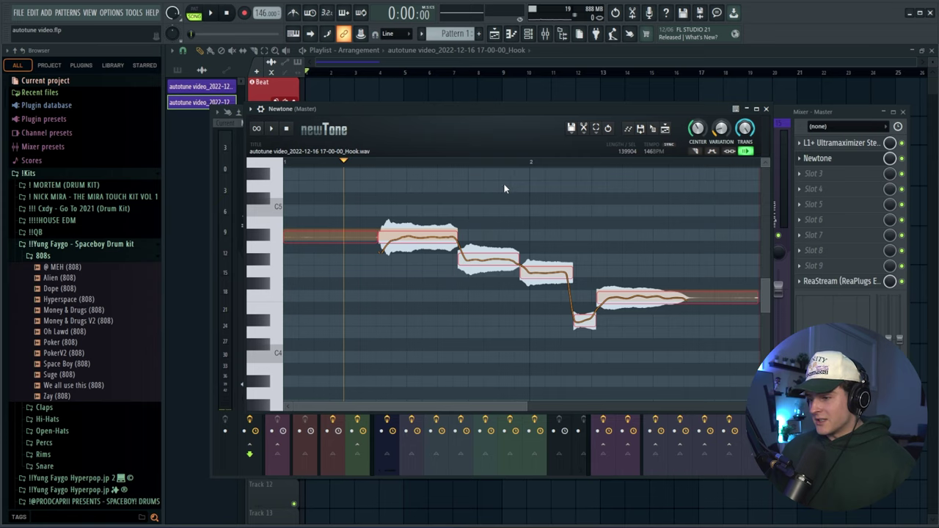
left_click_drag(358, 211, 701, 346)
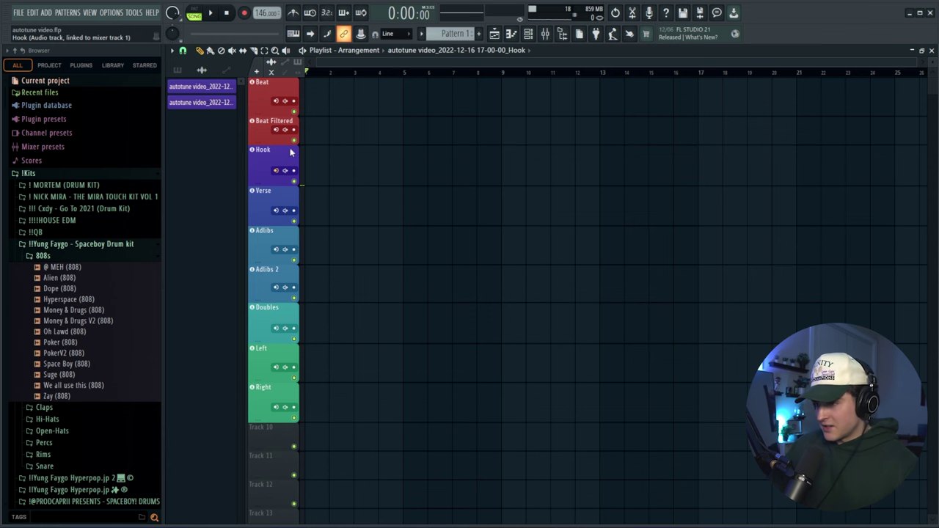
Step: Check the Hook track's recording options in the mixer and set it to record External input only
left_click(545, 34)
left_click(802, 127)
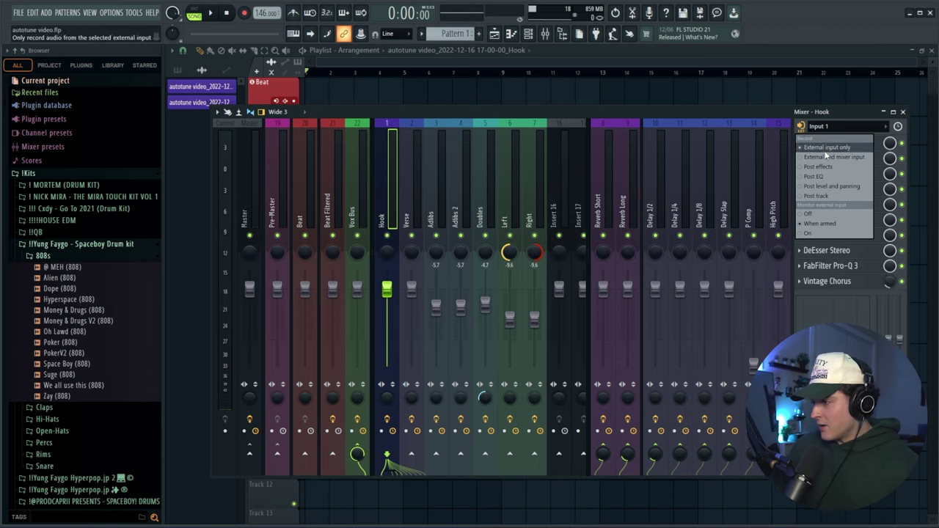
left_click(732, 116)
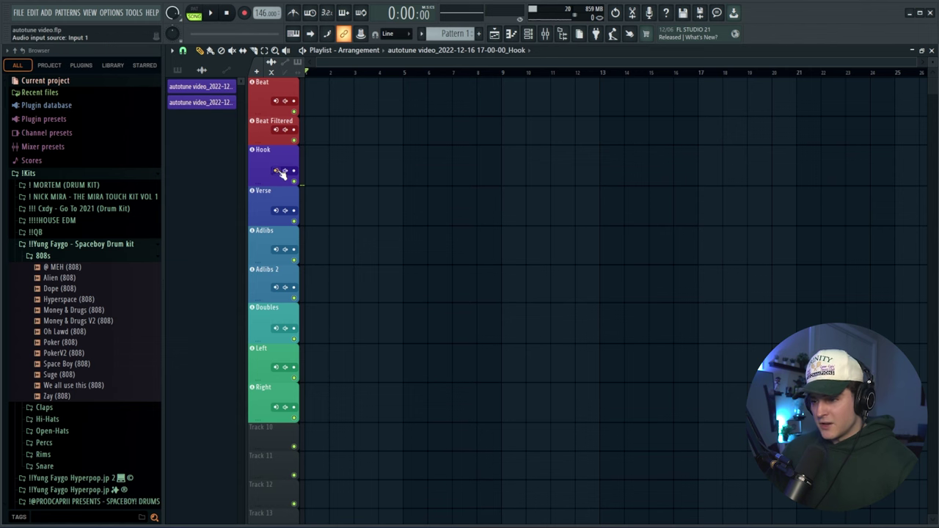
right_click(286, 172)
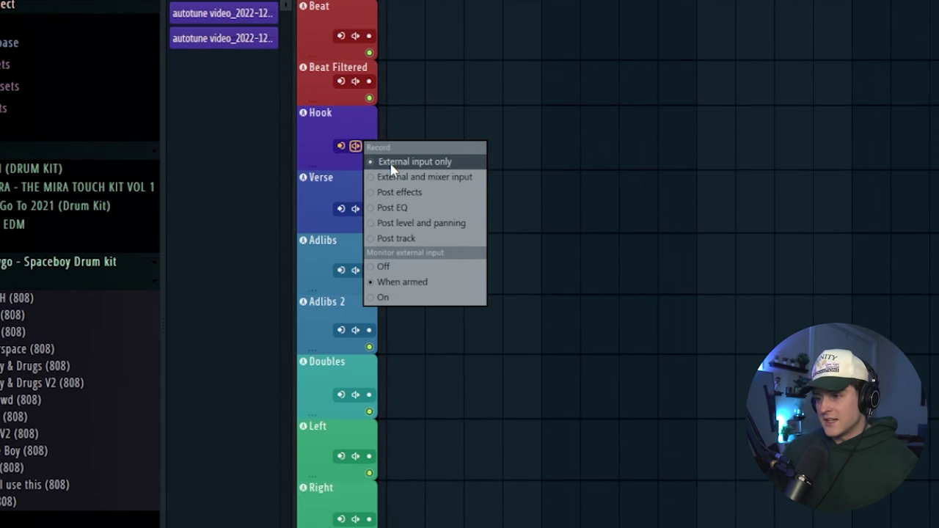
left_click(394, 169)
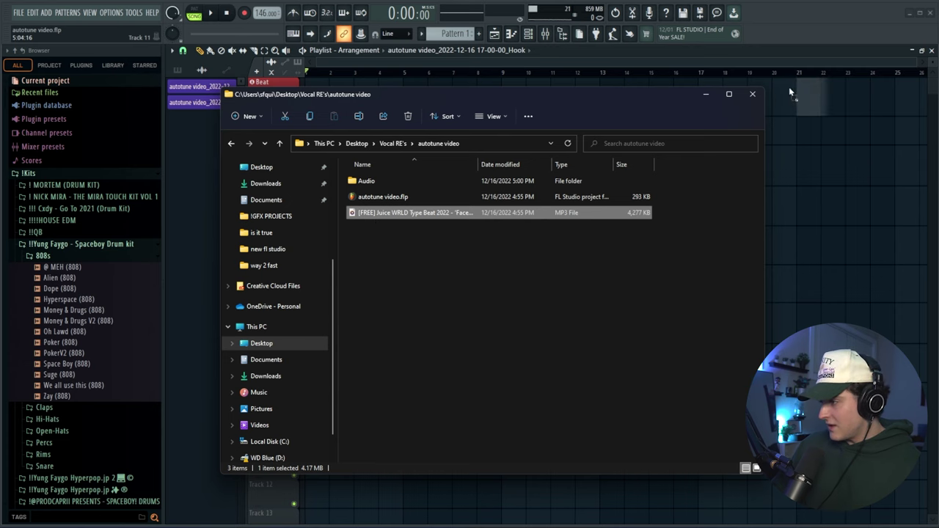
Step: Place the Juice WRLD type beat MP3 at the start of the Beat track and set the tempo to 158
left_click_drag(790, 93, 307, 83)
left_click_drag(260, 14, 259, 4)
scroll(320, 75, "up", 3)
Step: Play the beat with the metronome on, jumping to bars 9 and 17 to check its timing
key("space")
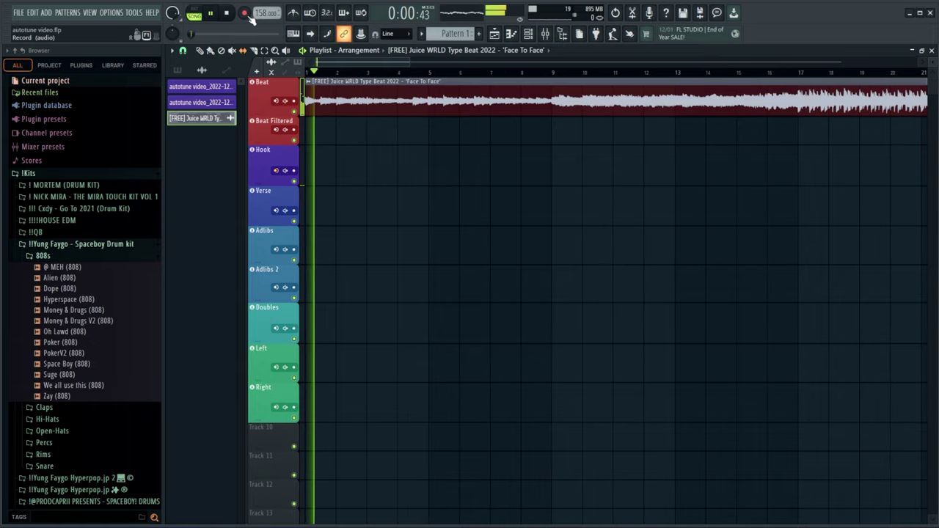
left_click(296, 14)
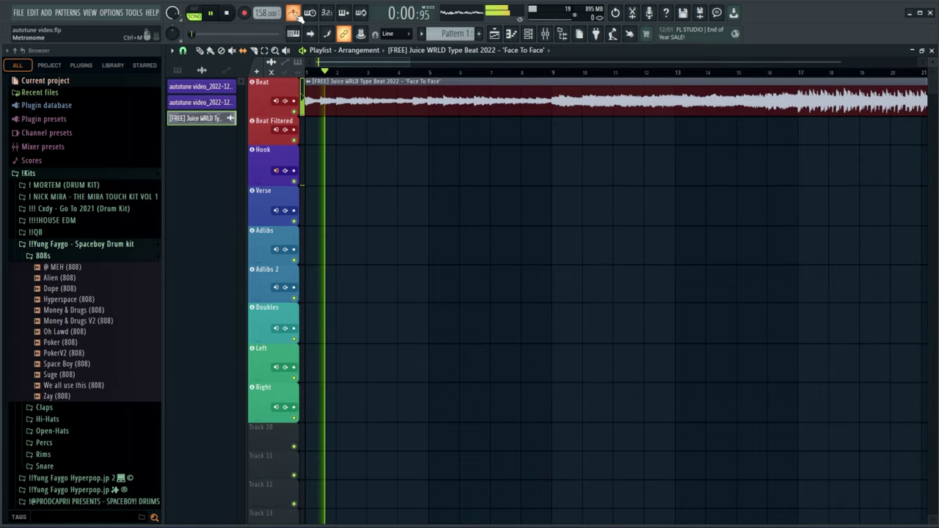
left_click(554, 73)
left_click(796, 73)
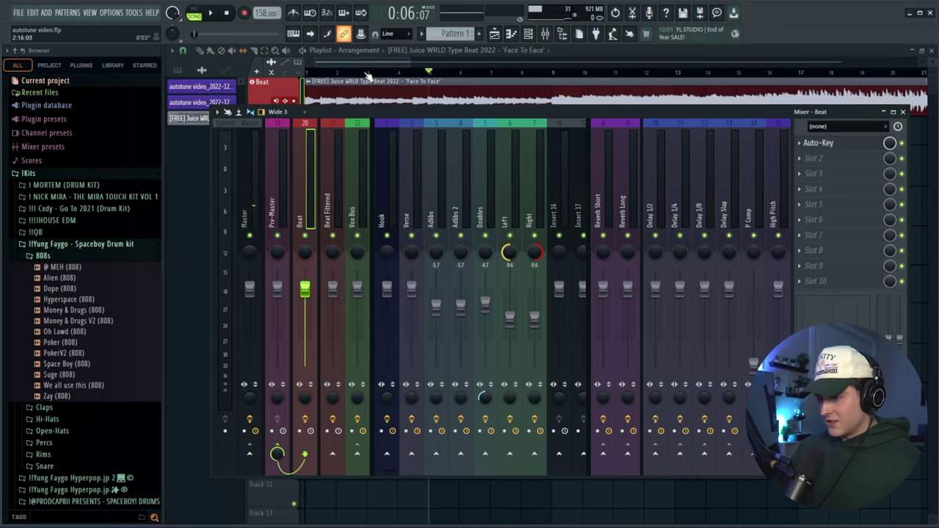
key("F9")
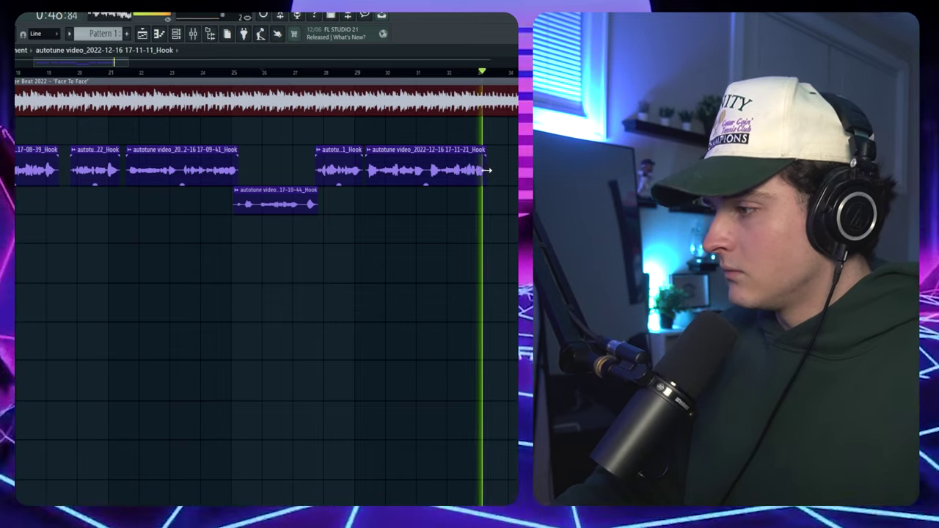
Step: Shorten the end of the last Hook vocal clip to just before bar 32
left_click_drag(484, 182, 442, 189)
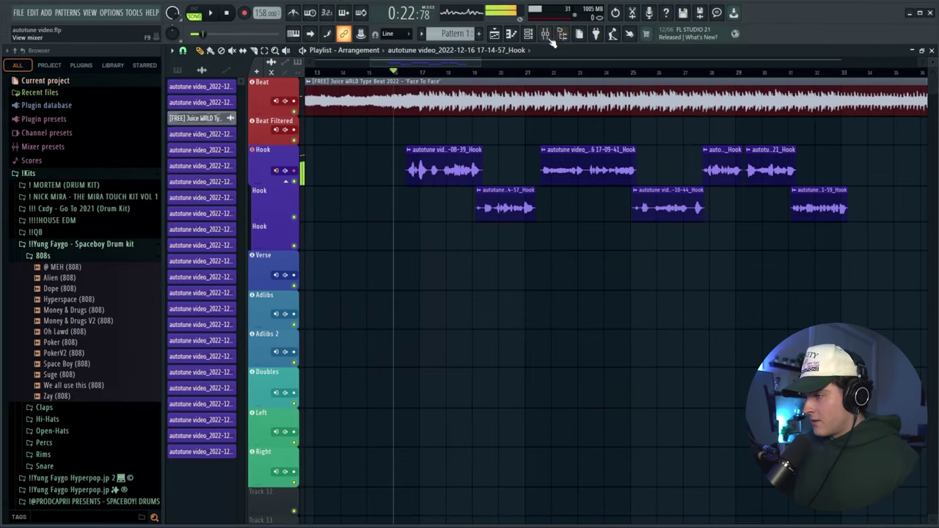
Step: Mute the Reverb Short, Reverb Long and Delay 1/2 tracks in the mixer
left_click(546, 34)
left_click(625, 220)
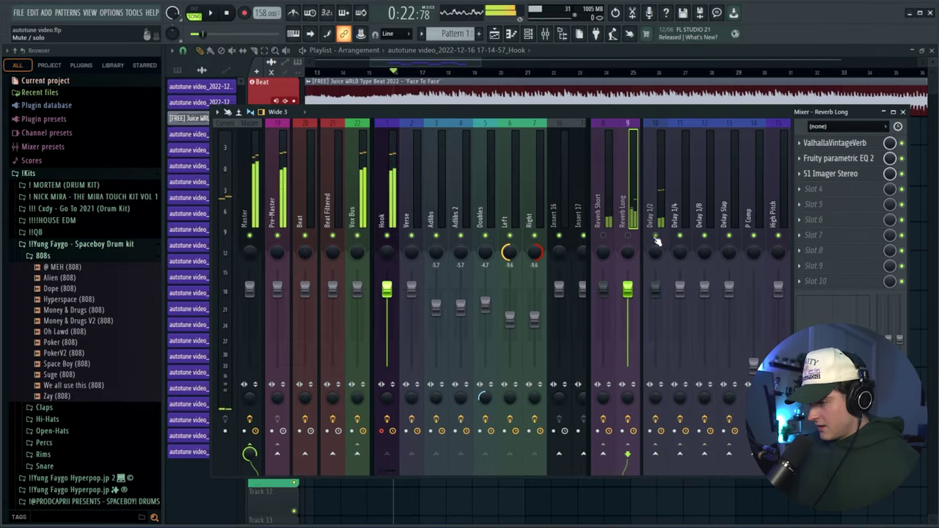
Step: Copy the Hook mixer track's state with all its effects onto mixer track 2, replacing Verse
left_click(386, 198)
right_click(387, 191)
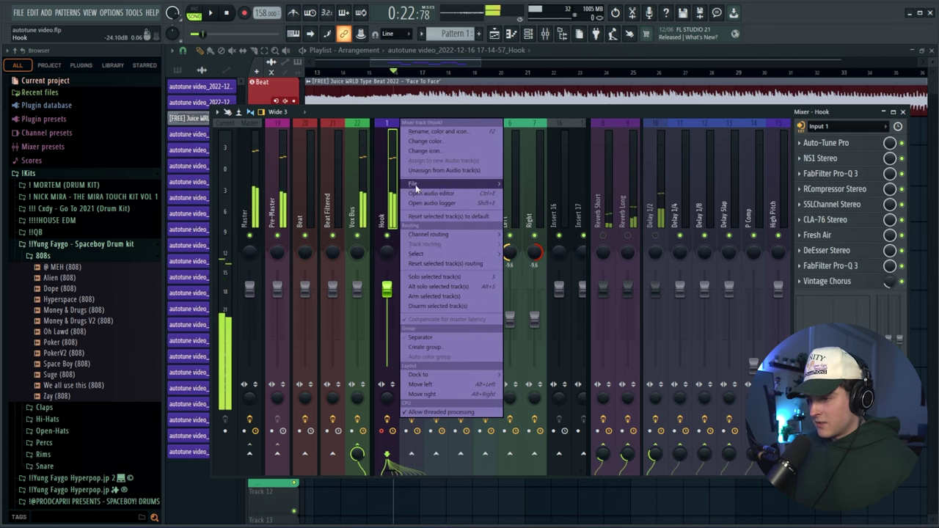
mouse_move(440, 181)
left_click_drag(542, 194, 418, 217)
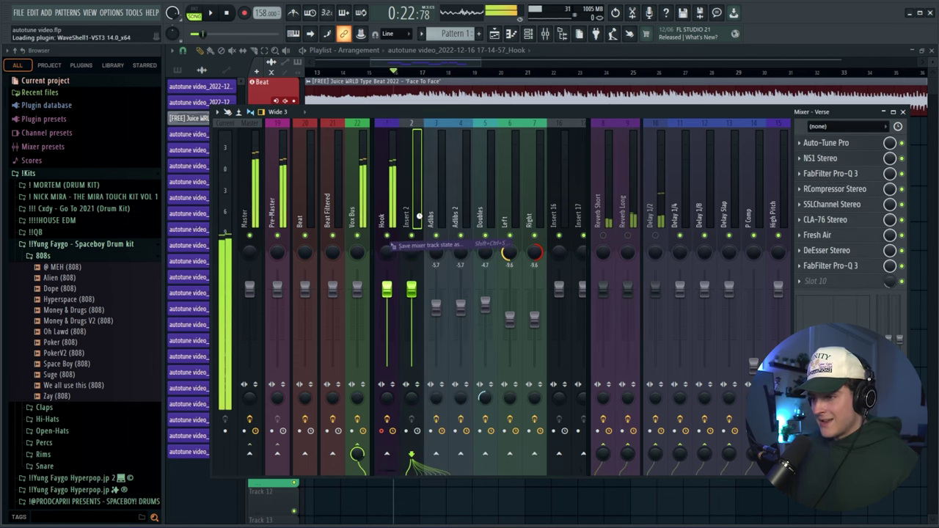
Step: Rename mixer track 2 as Adlibs and change its color to green
double_click(421, 220)
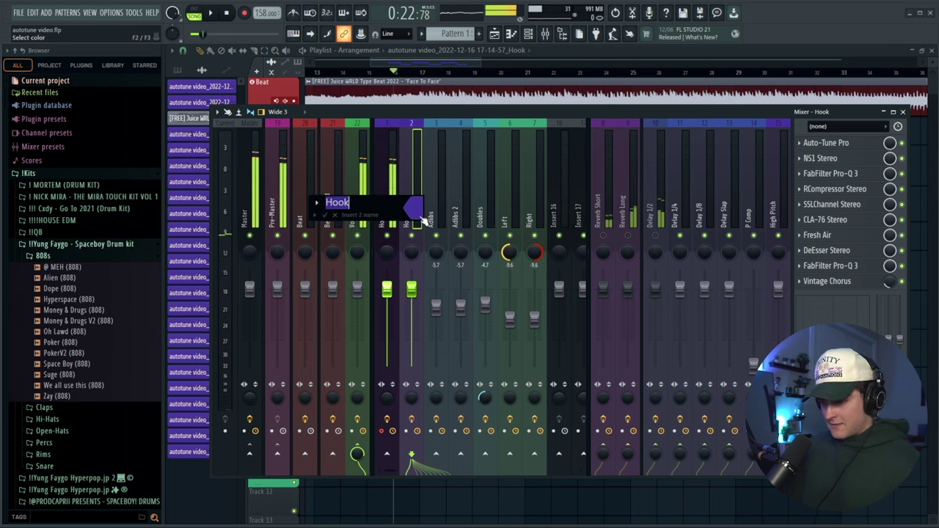
left_click(419, 217)
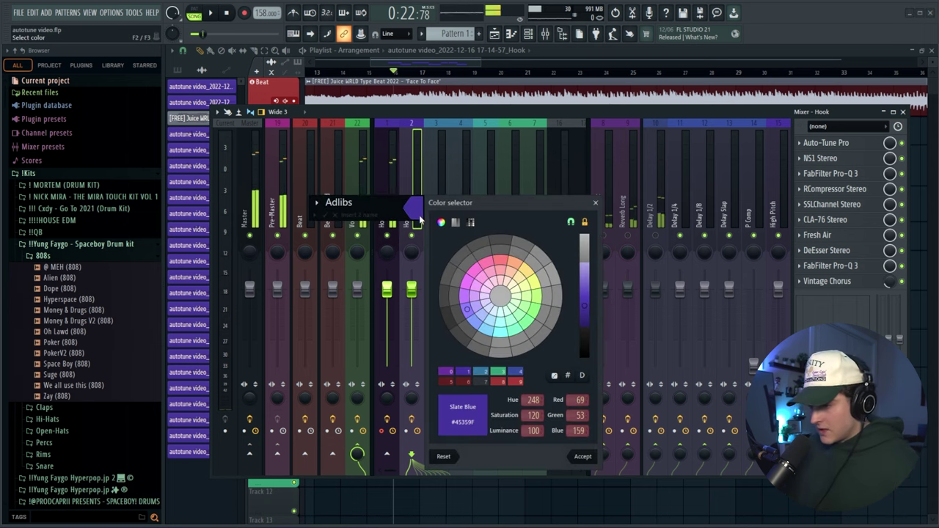
left_click(514, 330)
left_click(581, 457)
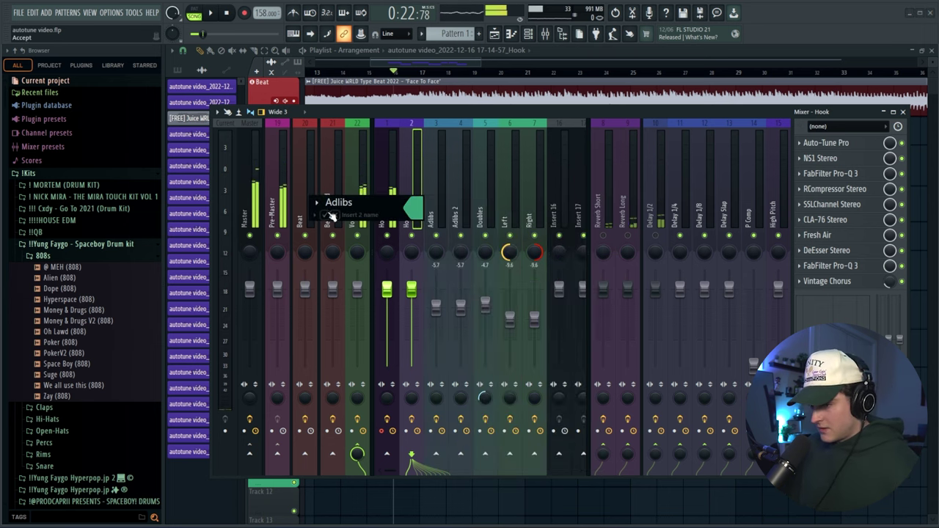
key("Return")
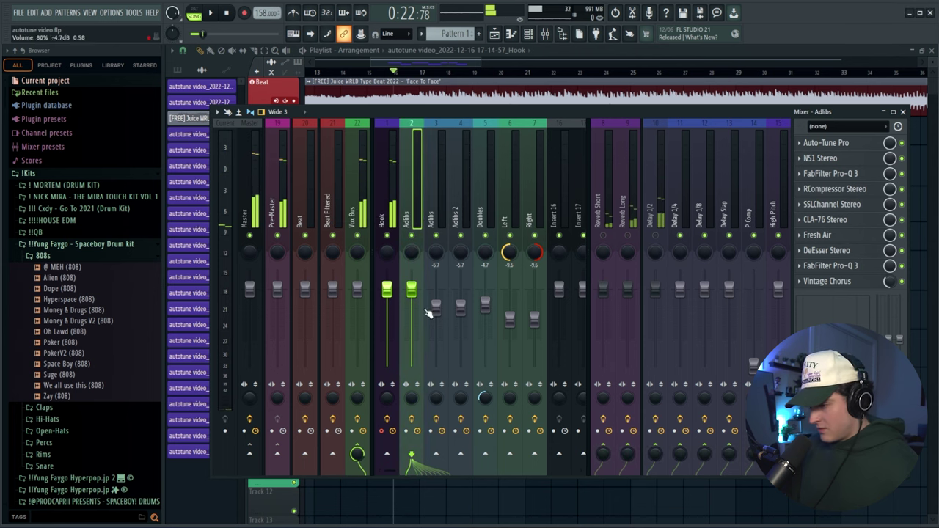
Step: Replace the second FabFilter Pro-Q 3 on the Adlibs mixer track with Fruity Stereo Shaper, placed in the last slot after Vintage Chorus
left_click(800, 267)
left_click(820, 286)
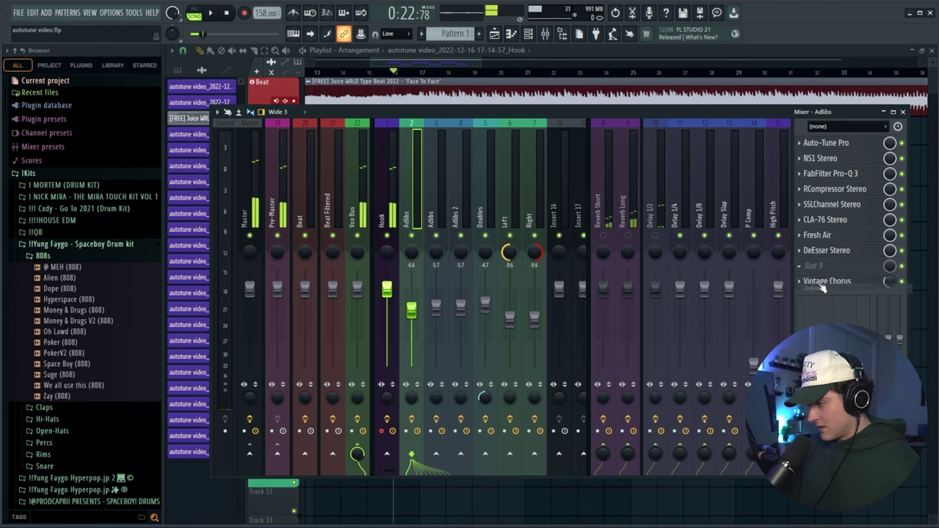
left_click(822, 283)
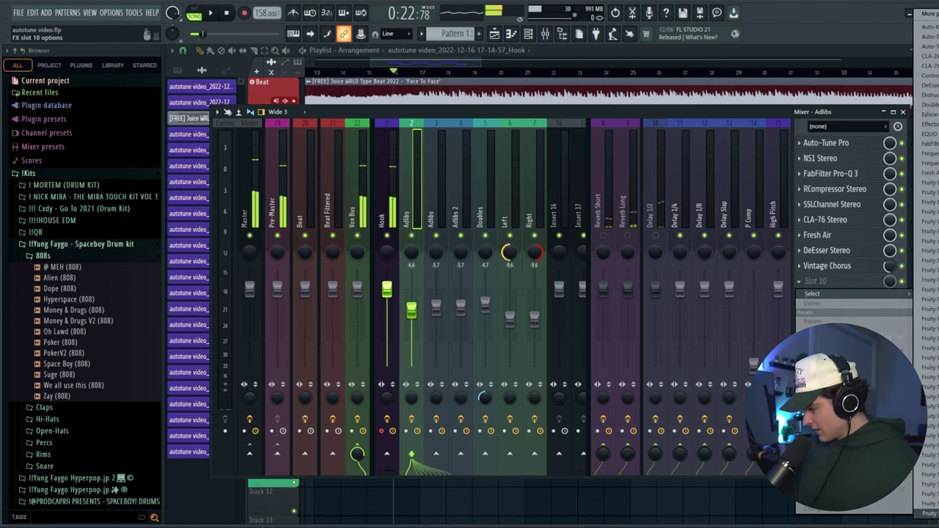
left_click(929, 513)
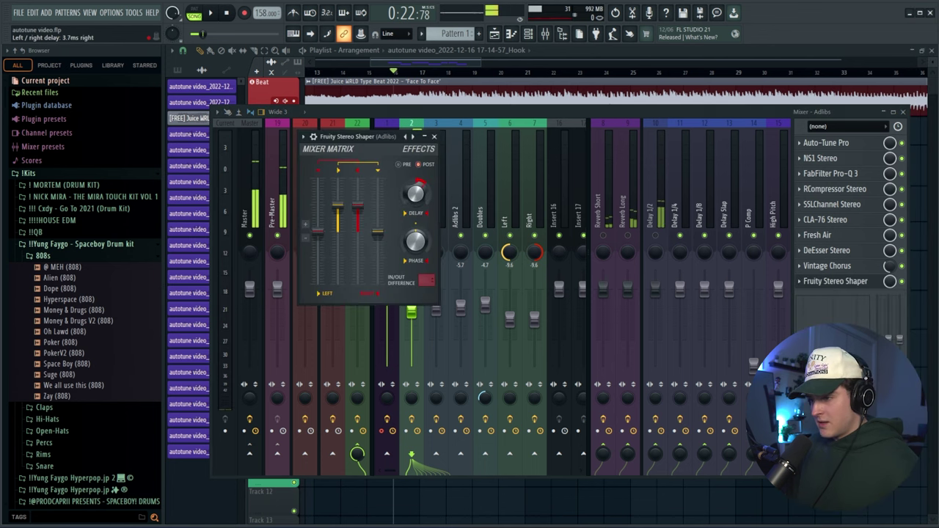
left_click(434, 137)
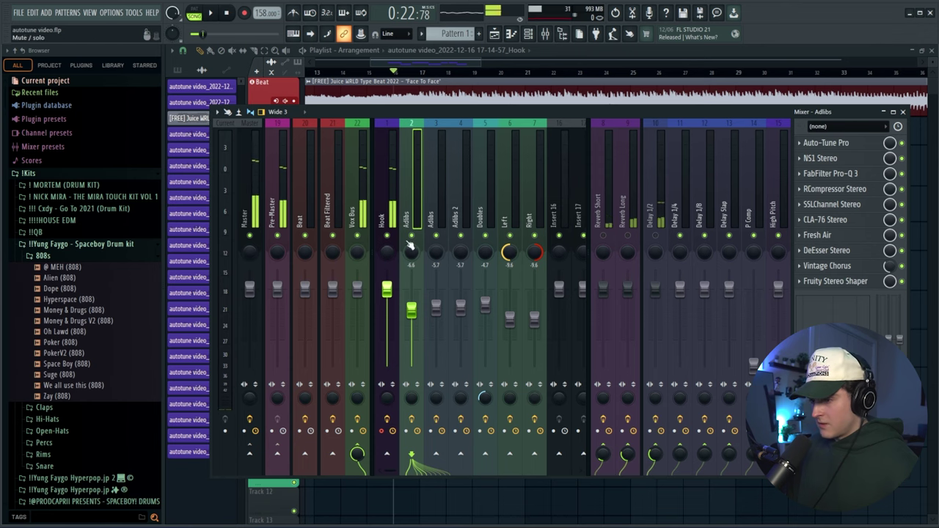
key("F9")
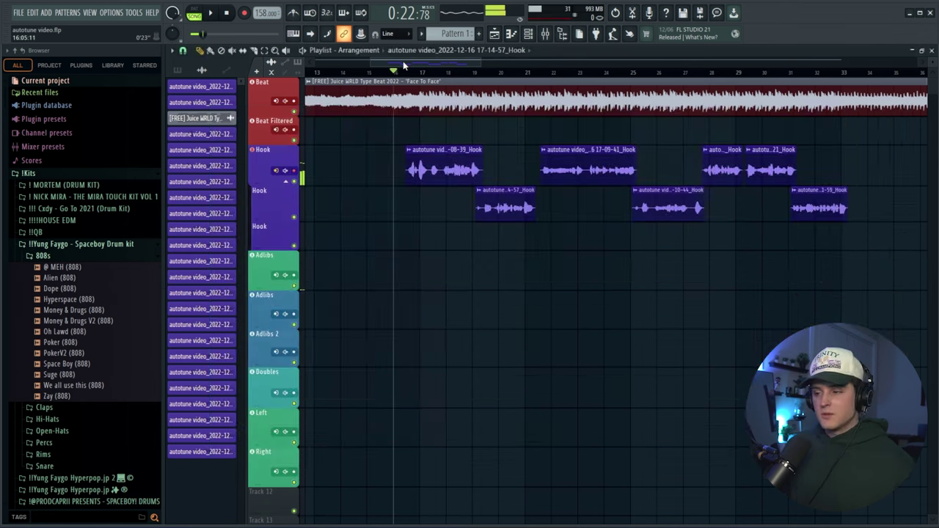
Step: Arm the Adlibs mixer track with Input 1 as its source and start recording adlibs over the beat
left_click(545, 33)
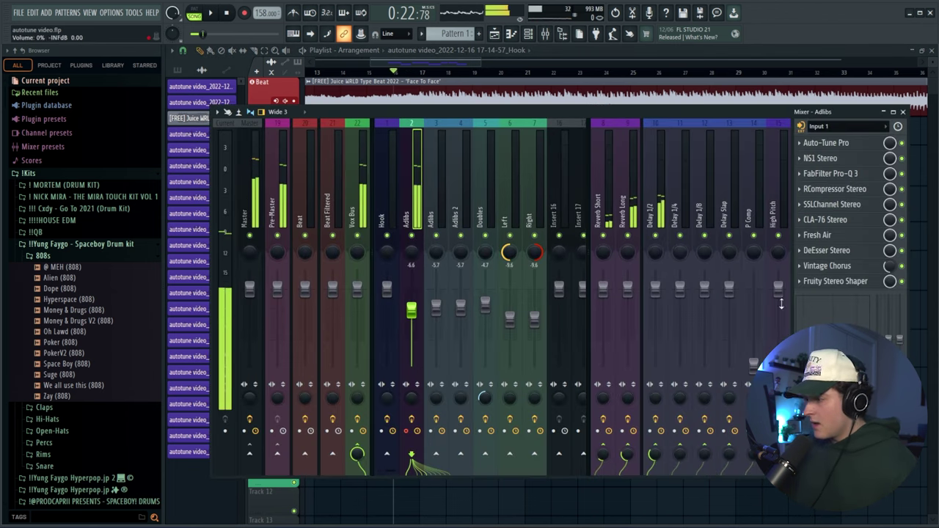
key("F9")
key("space")
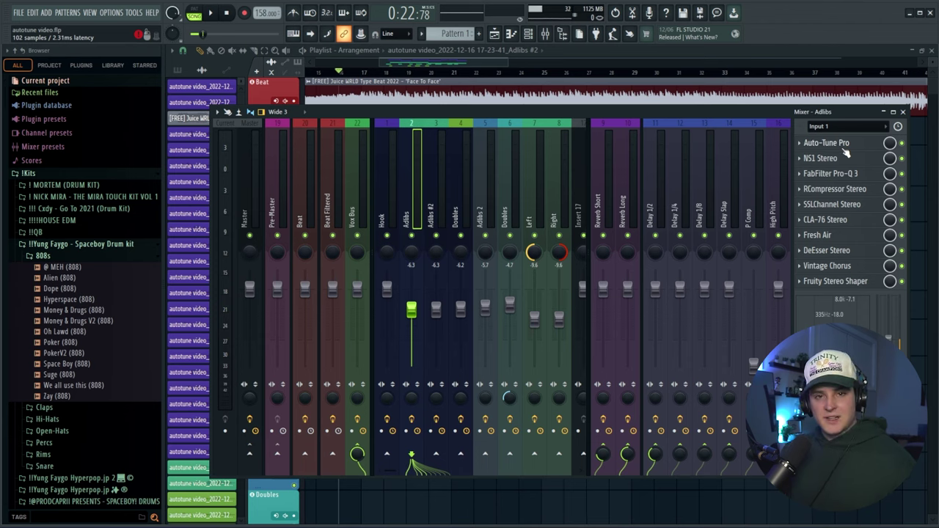
Step: Load the first Hook vocal clip into Newtone for pitch correction and select all of its notes
left_click(842, 144)
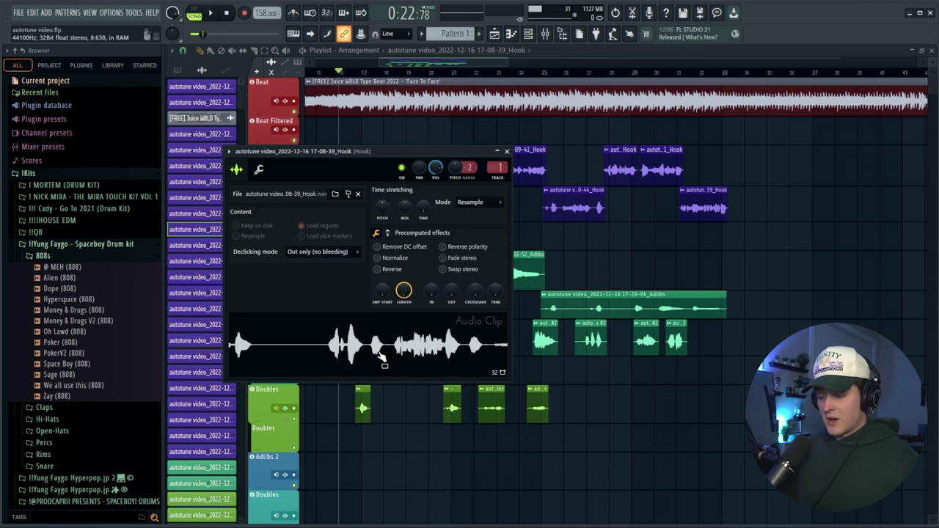
right_click(409, 353)
left_click(444, 417)
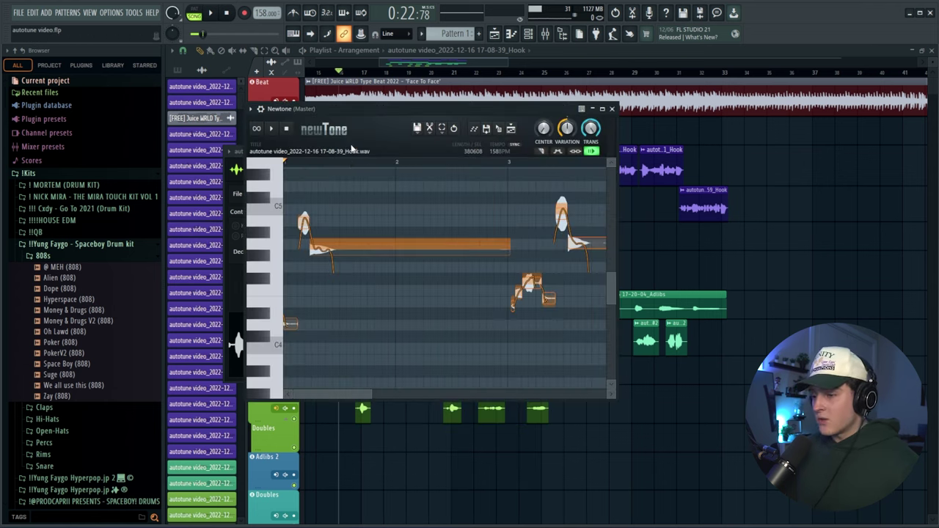
key("ctrl+a")
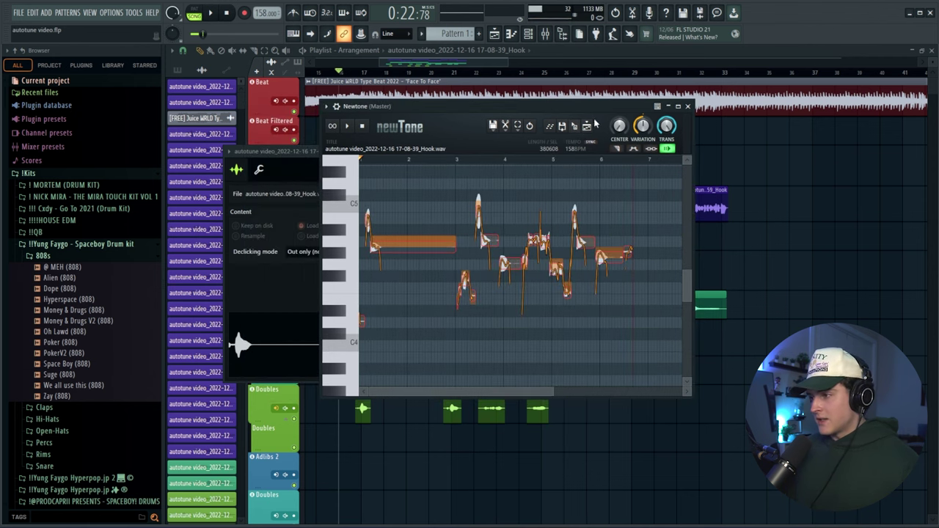
Step: Check the Auto-Tune Pro settings on the Hook mixer track
left_click(562, 36)
left_click(382, 213)
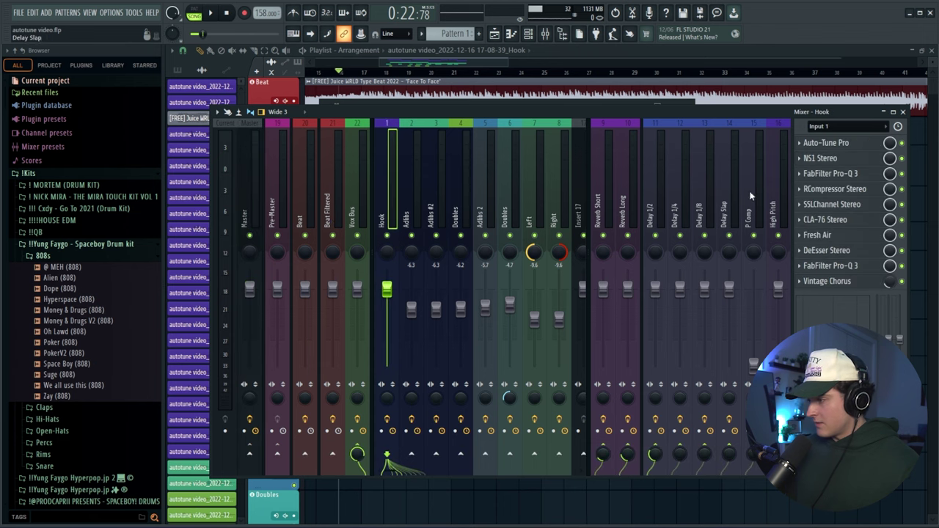
left_click(839, 143)
left_click(760, 94)
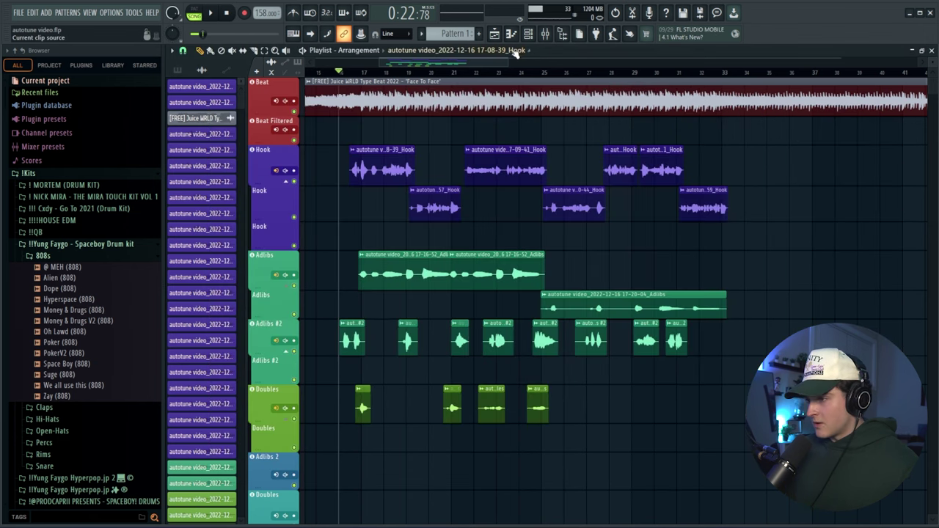
Step: Set the Newtone scale to F major, lower the pitch variation and play the vocal clip
left_click(545, 34)
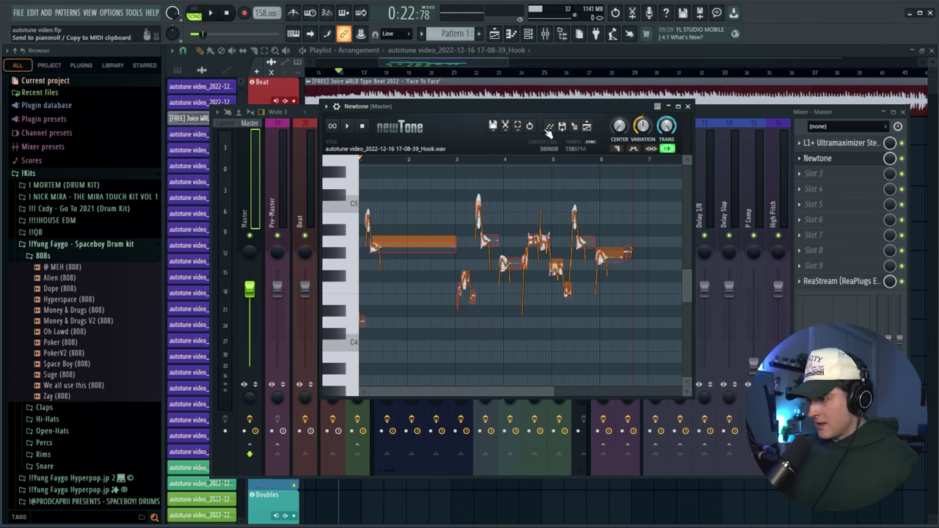
left_click(506, 128)
mouse_move(583, 266)
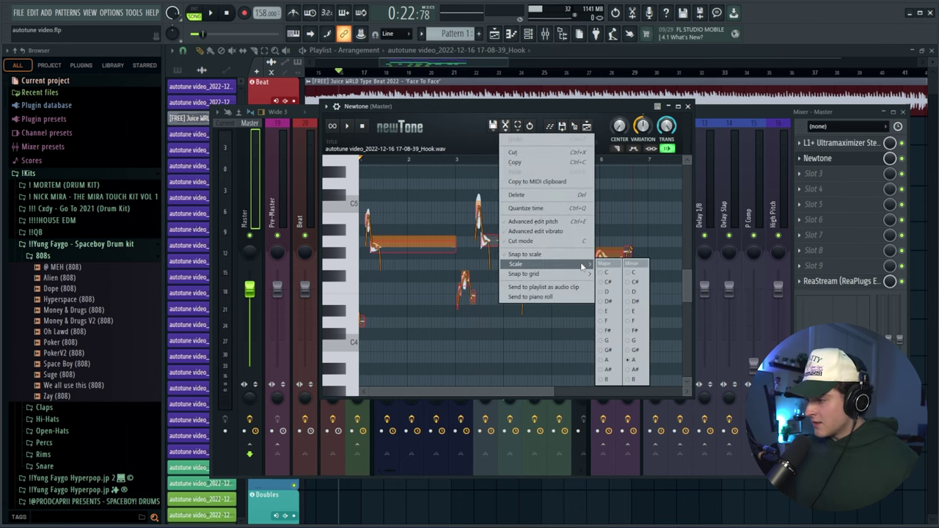
left_click(609, 321)
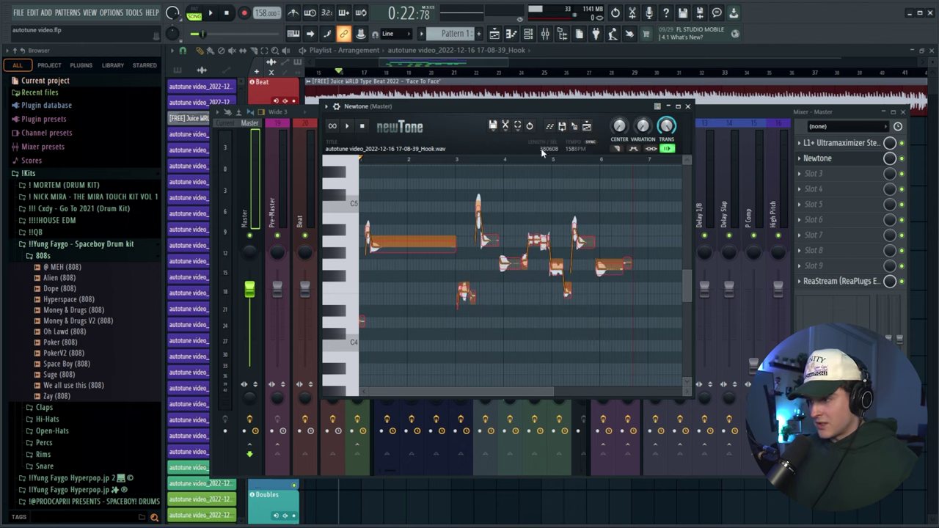
key("space")
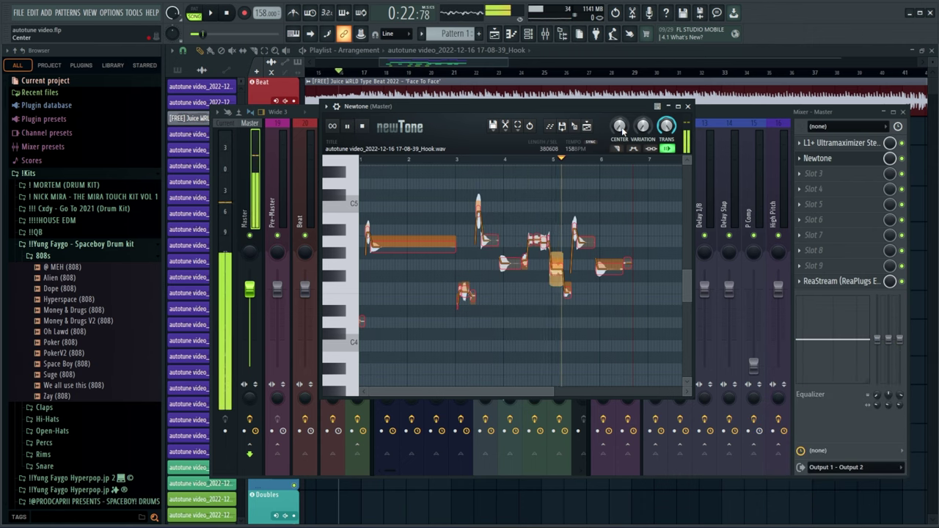
key("space")
Step: Turn Newtone's Center fully up for the selected notes and listen to the corrected phrase from bar 3 onward
scroll(455, 158, "up", 2)
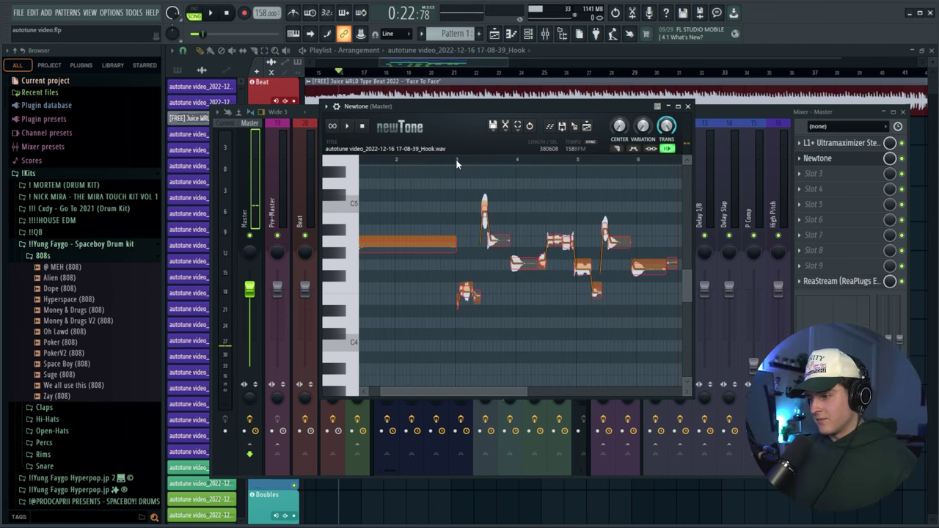
left_click_drag(622, 131, 623, 79)
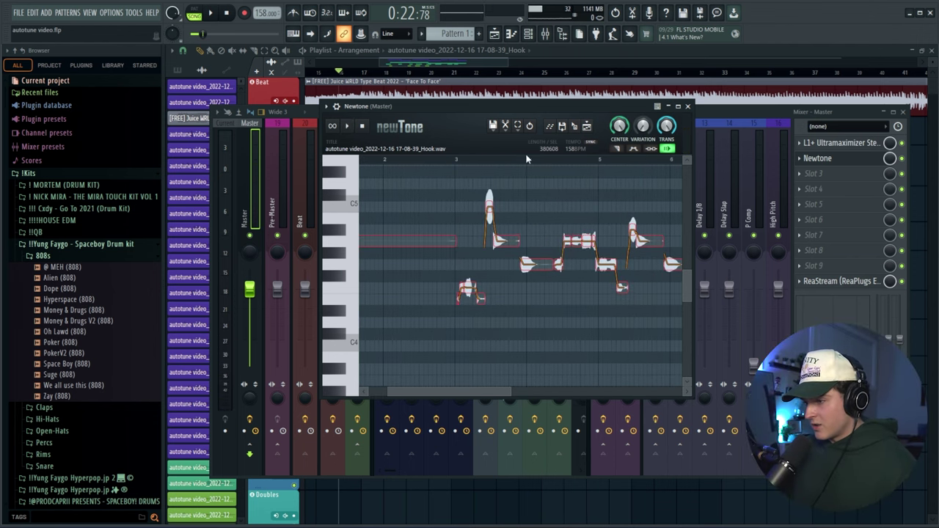
left_click(457, 160)
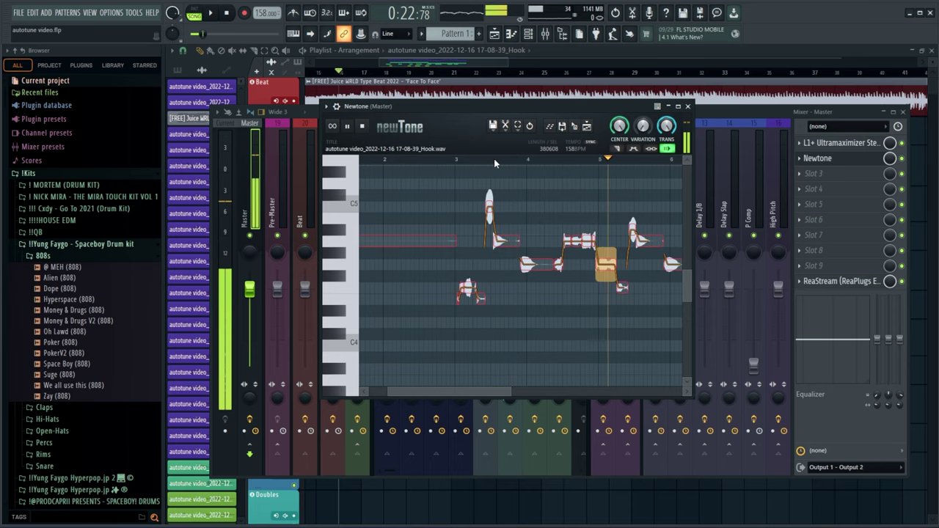
scroll(493, 159, "down", 1)
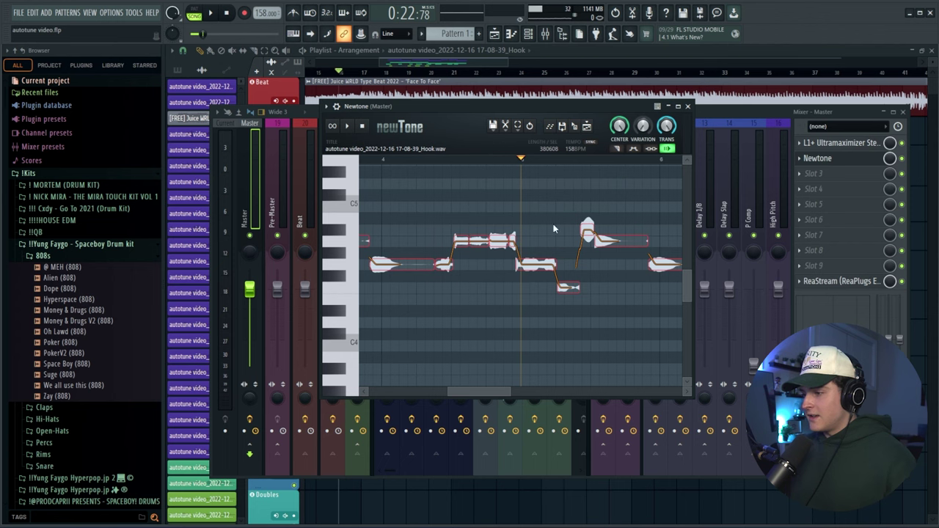
left_click_drag(511, 159, 480, 162)
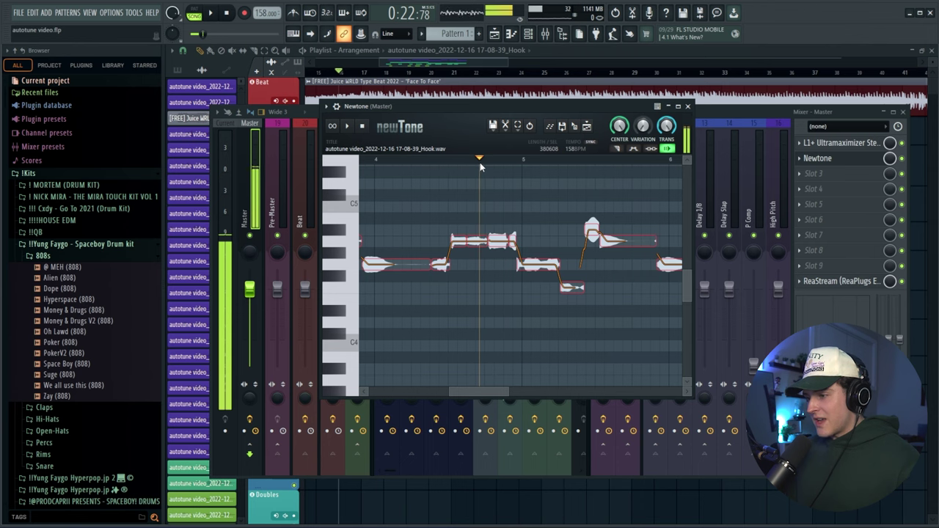
key("space")
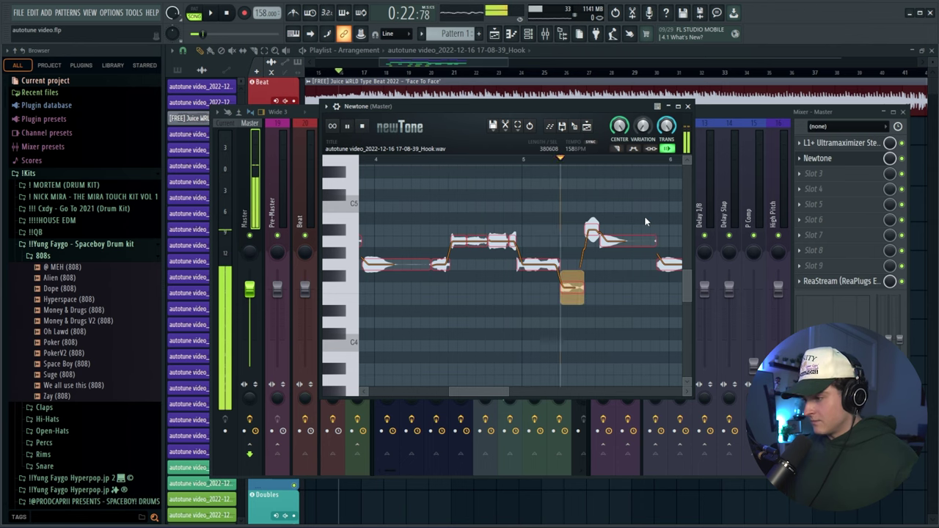
key("space")
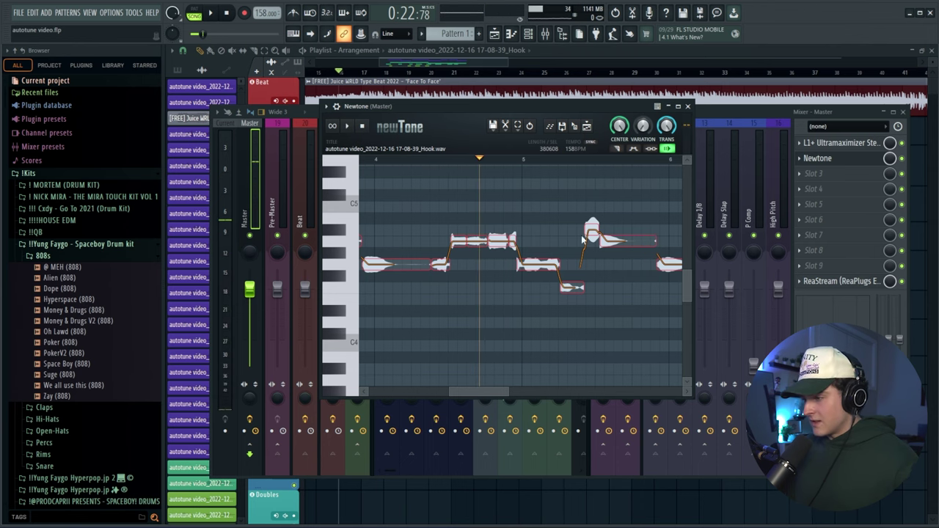
Step: Try the Newtone note between bars 5 and 6 one semitone higher, listen to it, and move it back
left_click(622, 240)
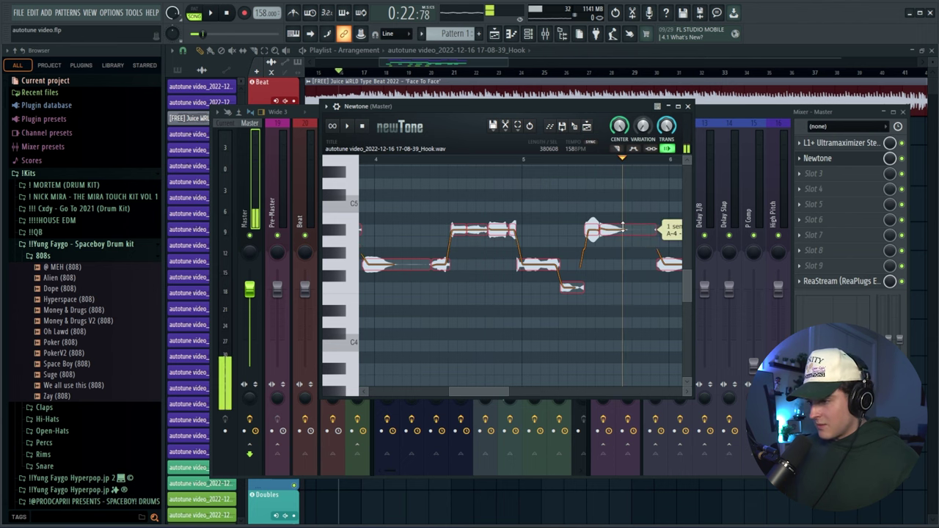
left_click_drag(621, 240, 623, 230)
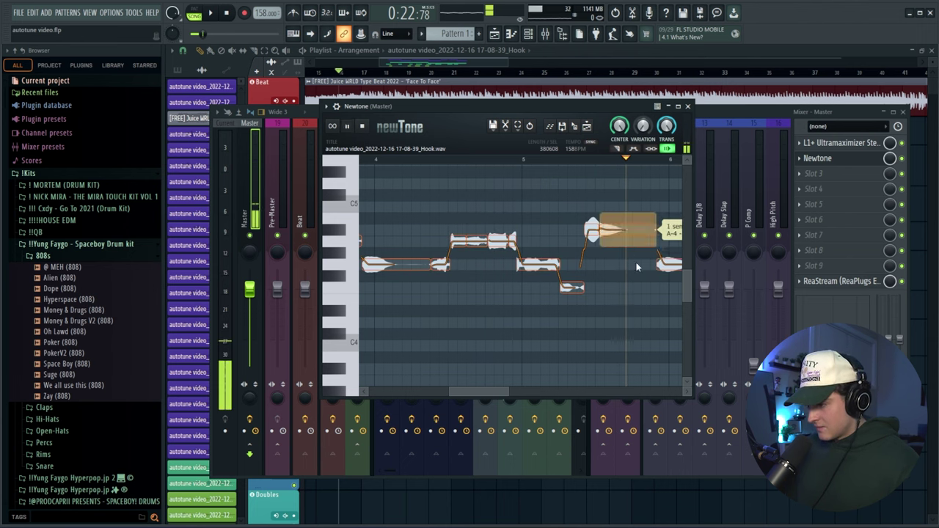
left_click(520, 161)
key("space")
key("space")
left_click_drag(623, 224, 592, 242)
left_click(539, 160)
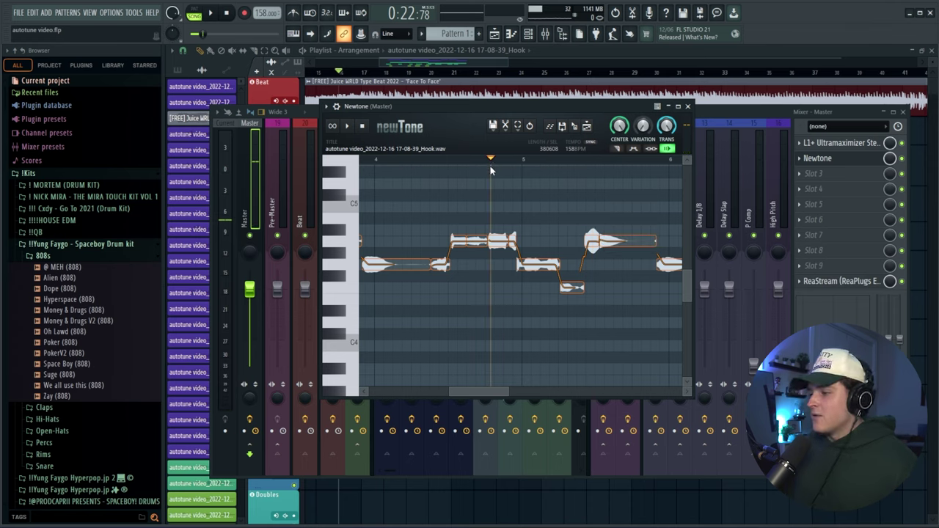
key("space")
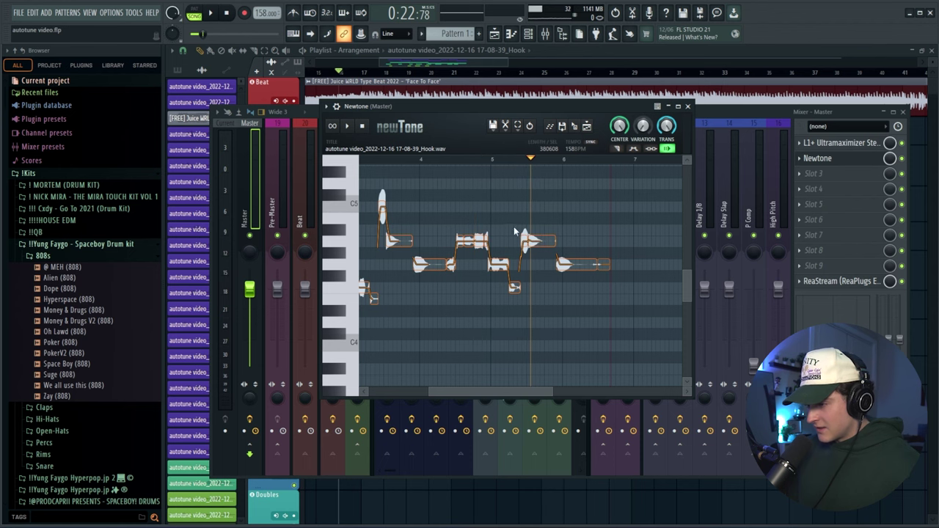
Step: Raise the Newtone note between bars 5 and 6 by more than an octave and play the phrase
left_click_drag(546, 239, 429, 185)
key("space")
scroll(602, 245, "down", 2)
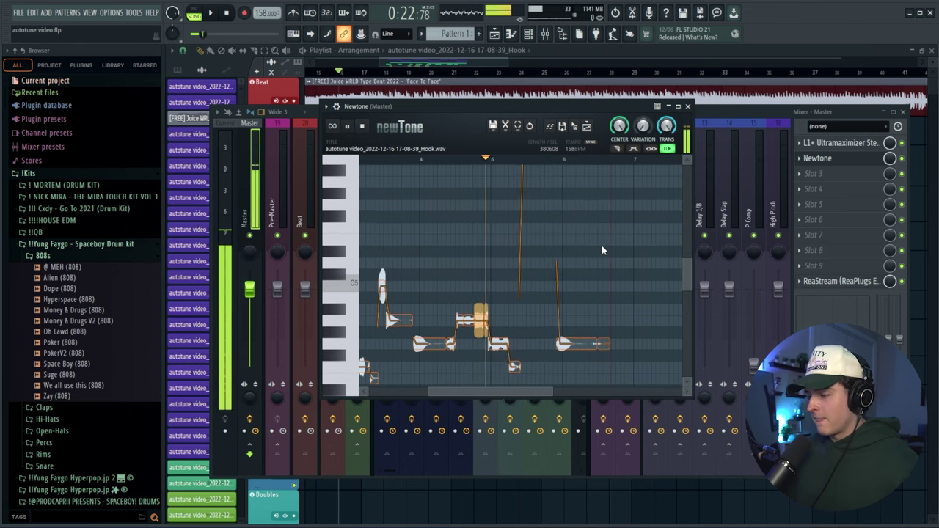
left_click(472, 159)
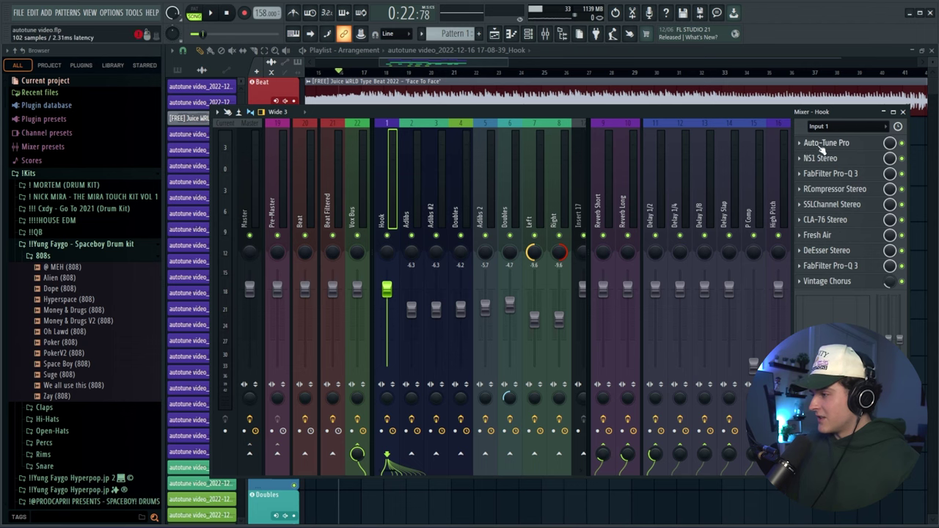
Step: Replace Auto-Tune Pro on the Hook mixer track with Pitcher and set its key to F major
left_click(804, 147)
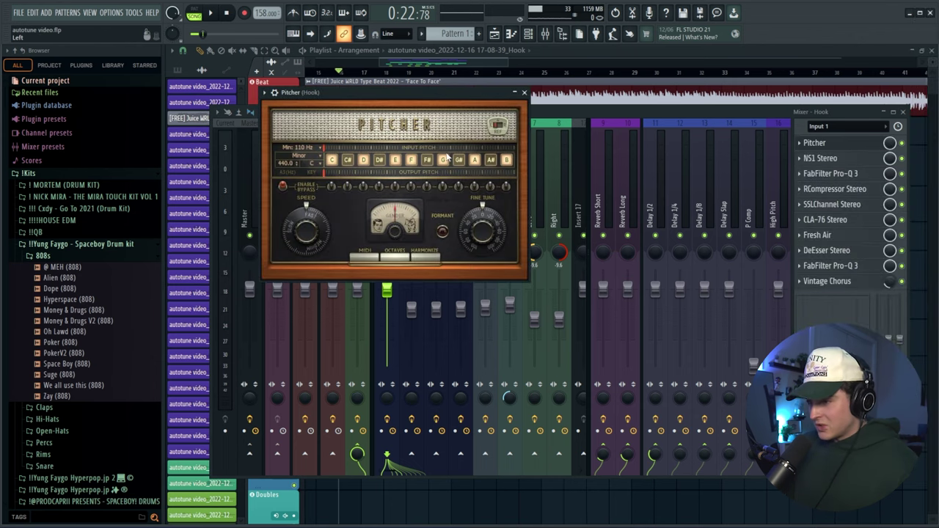
left_click(294, 156)
left_click(344, 149)
left_click(312, 163)
left_click(341, 158)
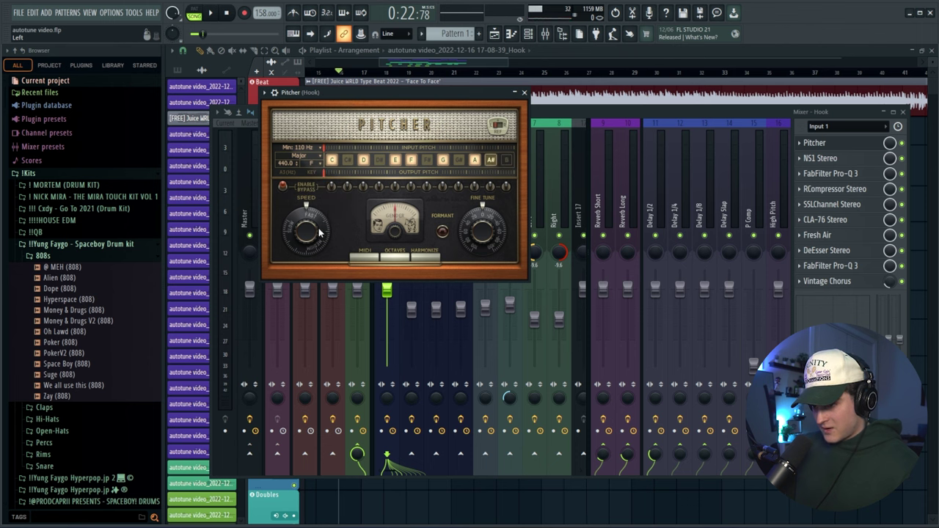
left_click(524, 93)
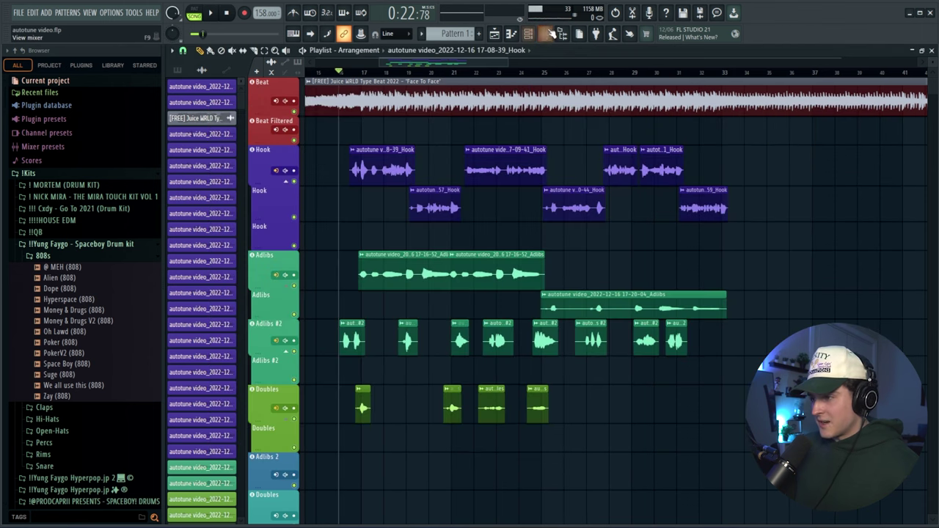
Step: Solo the Hook mixer track, listen to the hook through Pitcher, and unsolo the track
left_click(545, 34)
right_click(388, 236)
key("space")
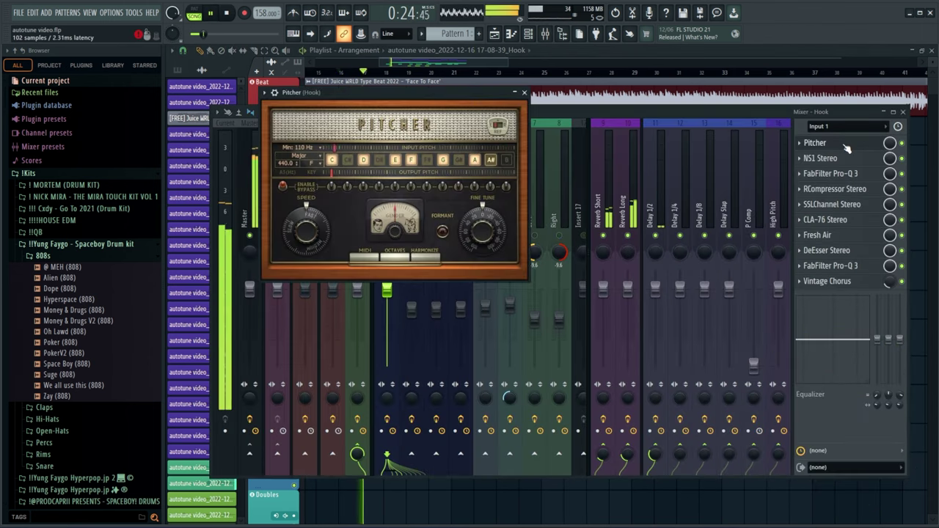
right_click(386, 235)
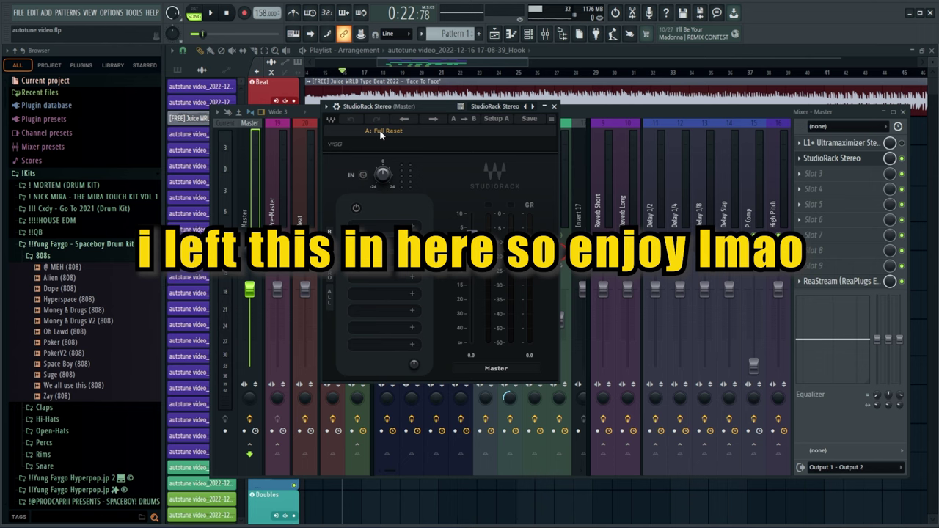
Step: Load a StudioRack preset file from the Downloads folder into StudioRack Stereo on the Master track
left_click(381, 133)
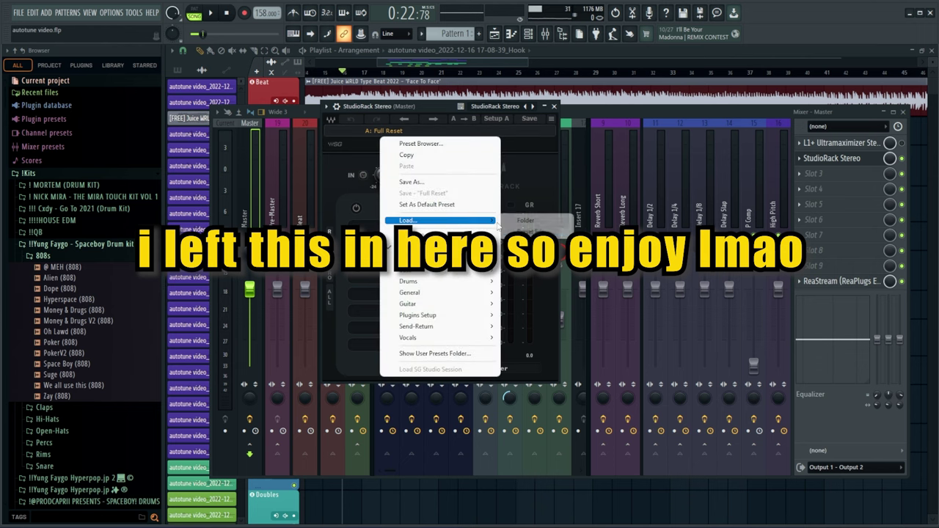
left_click(536, 221)
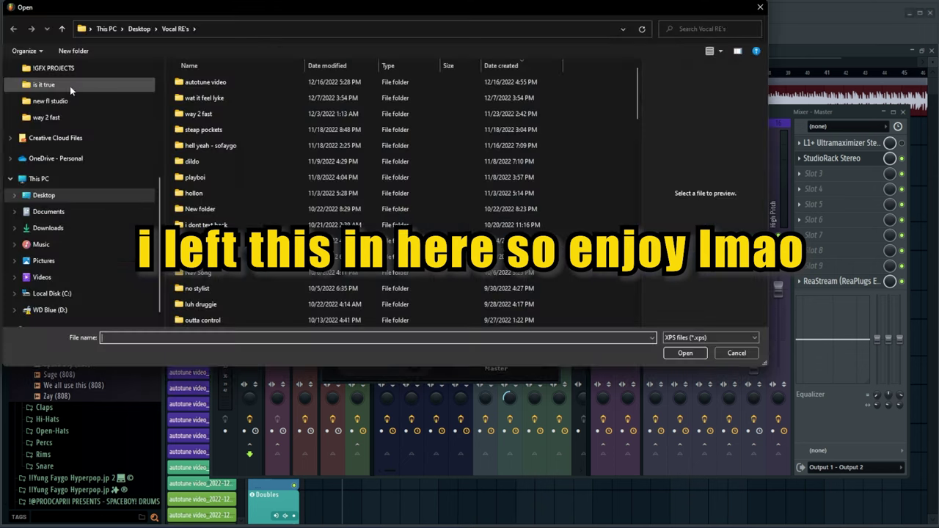
left_click(48, 227)
left_click(218, 96)
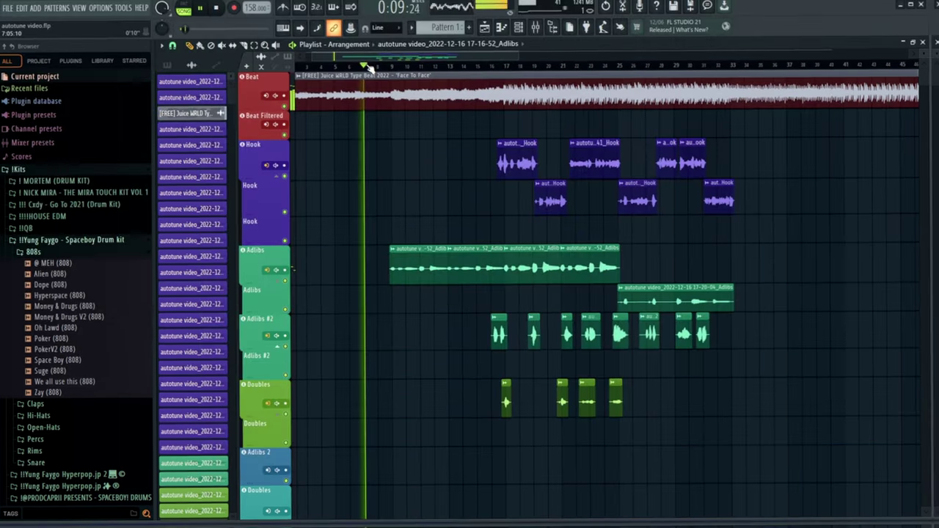